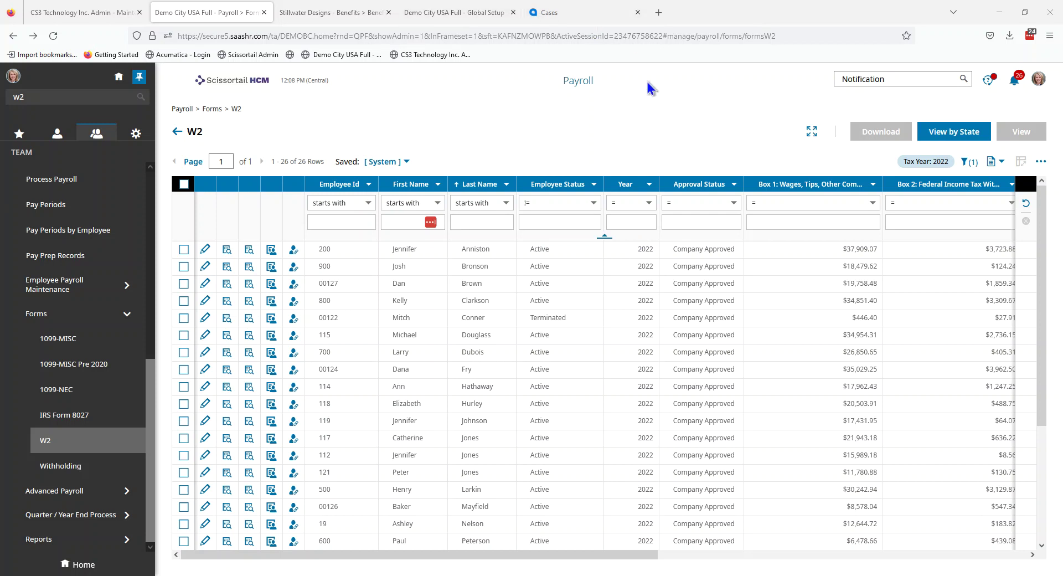
Leave the W2 forms page by going back to the home dashboard via the Scissortail HCM logo.
click(228, 81)
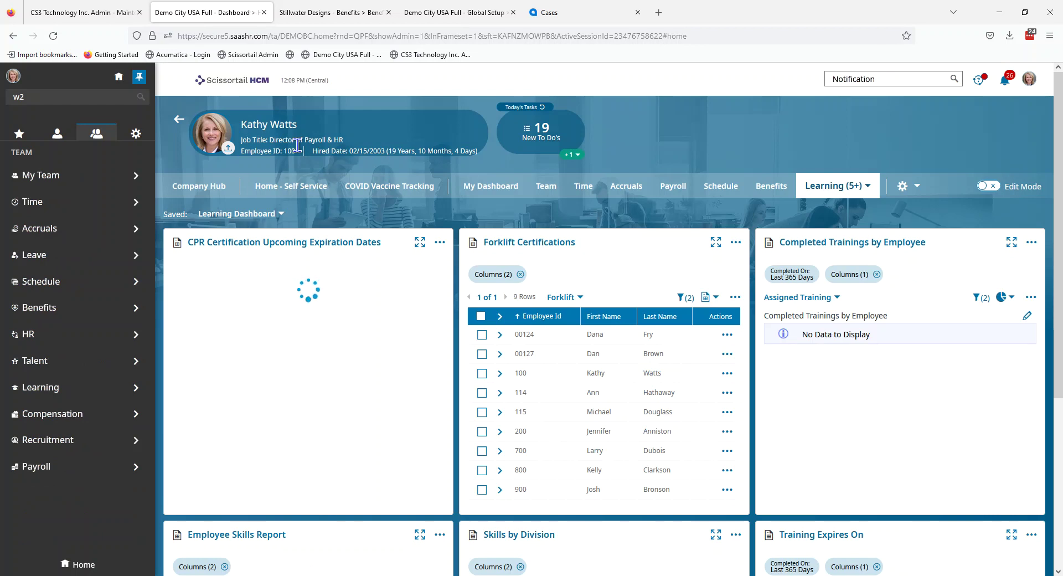
Clear the old W2 menu search, search 'benefit plans' and open Benefit Plans under Benefits.
click(70, 95)
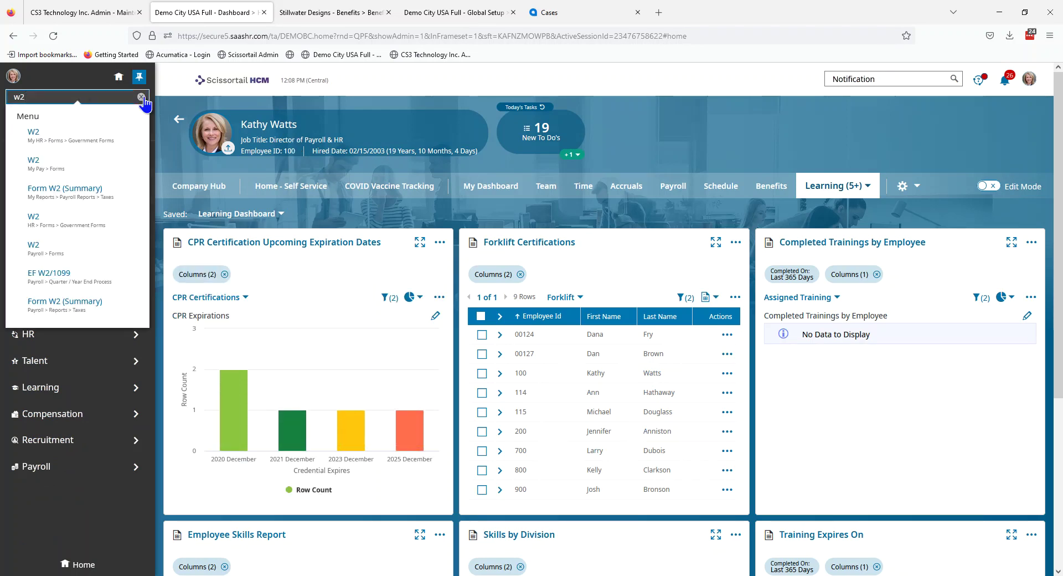
key(Escape)
click(75, 96)
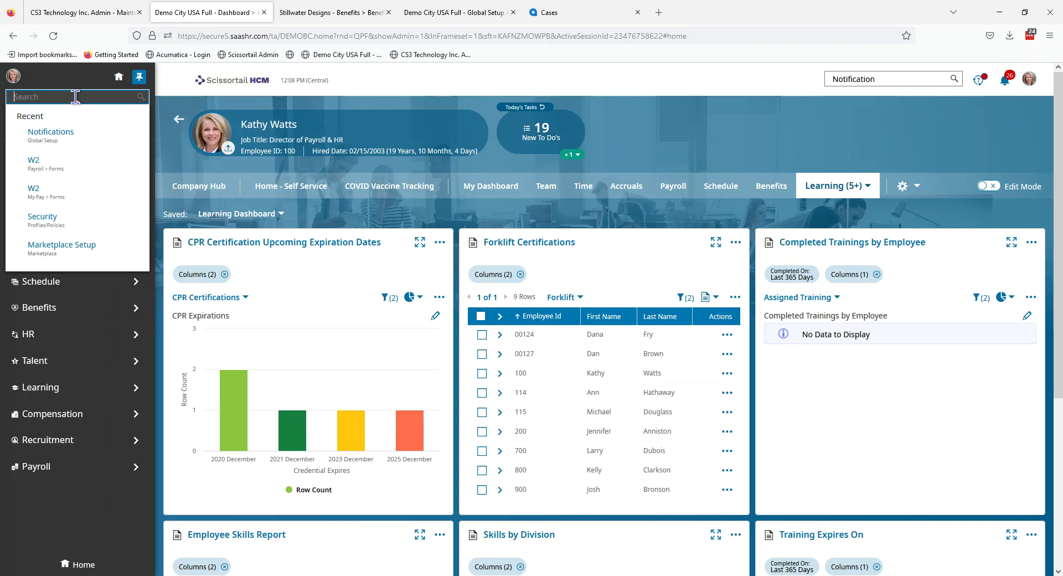
text(benefit PL)
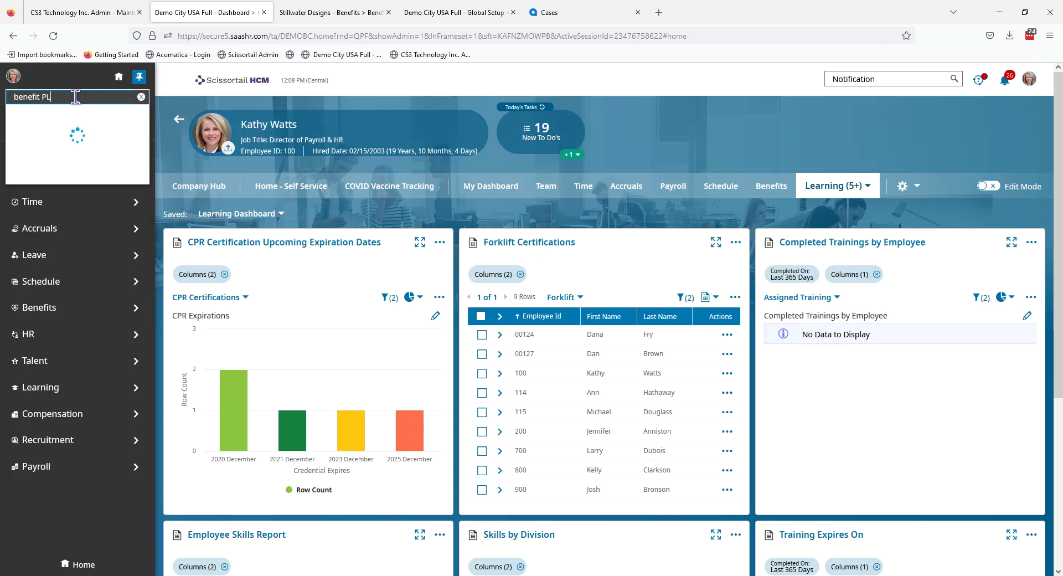
text(ans)
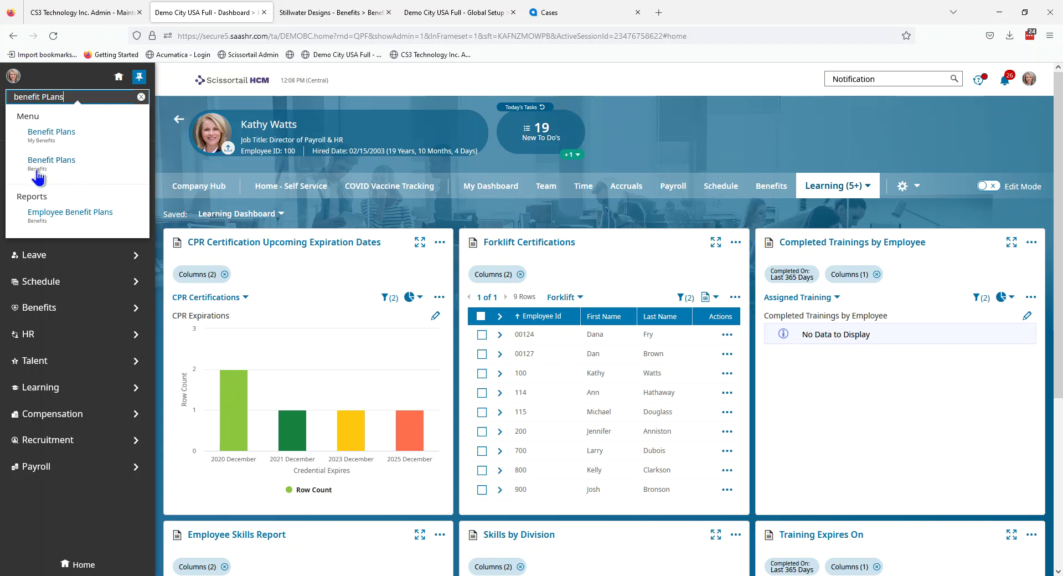
click(45, 164)
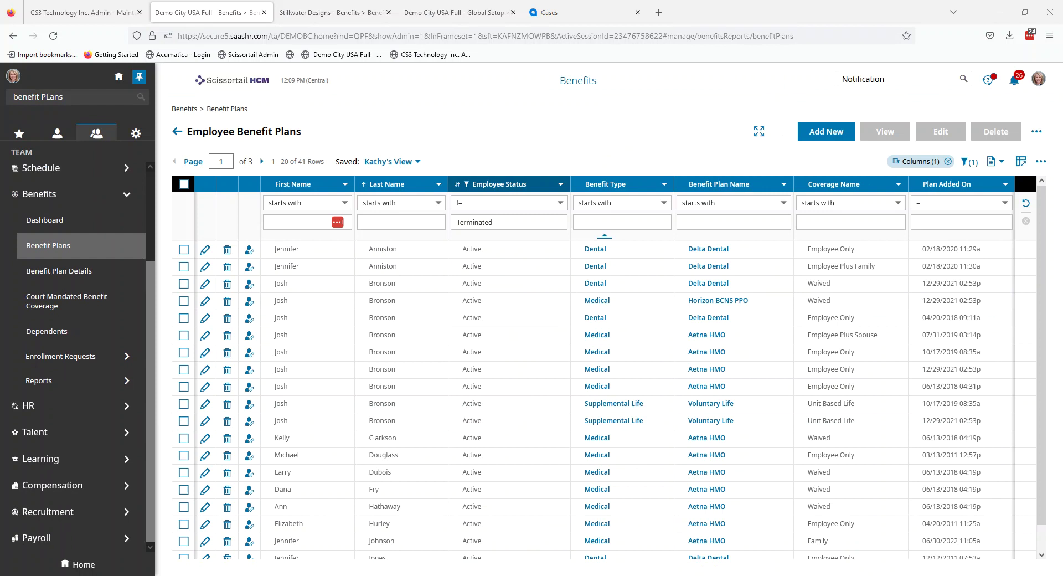
Bring up the exported report maximized in Excel and insert a blank column B after Employee Id.
key(alt+Tab)
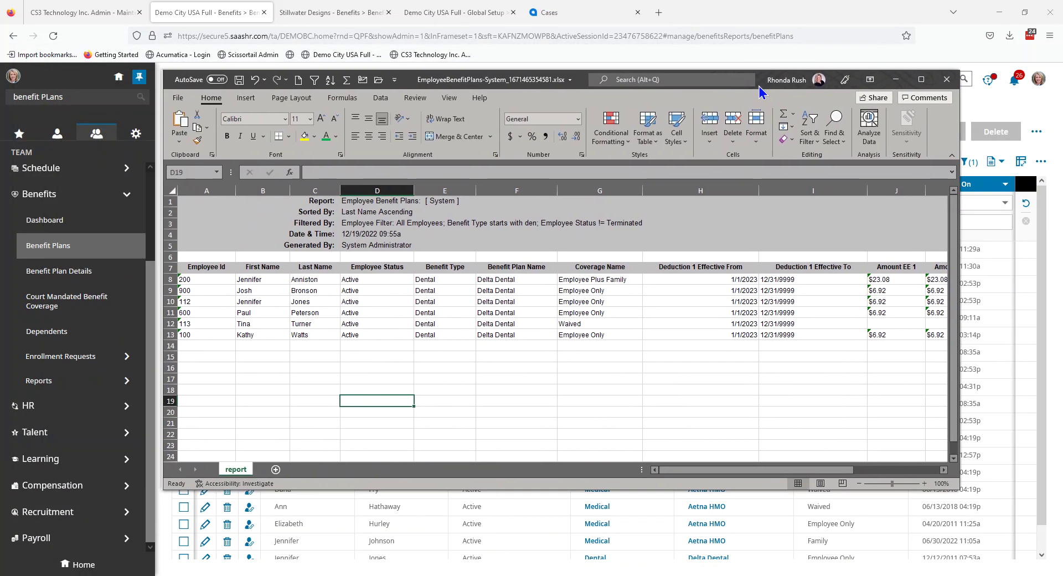
drag(759, 86, 770, 85)
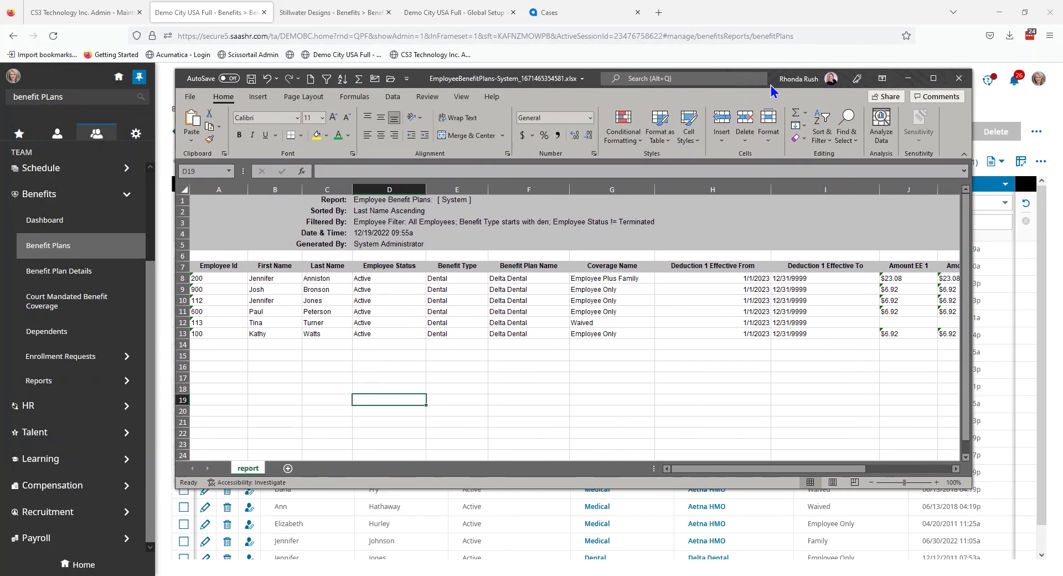
click(934, 78)
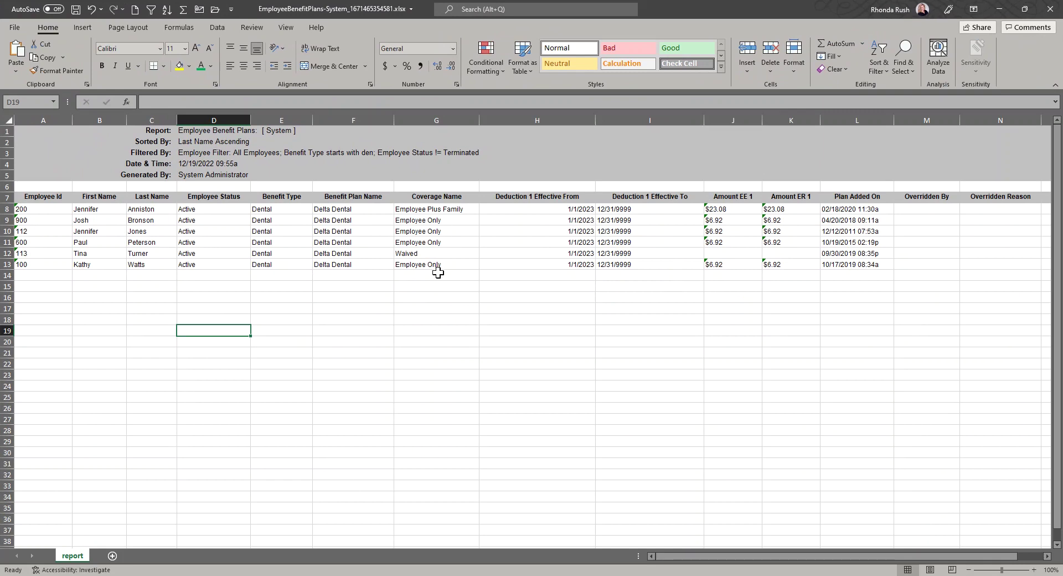
click(86, 124)
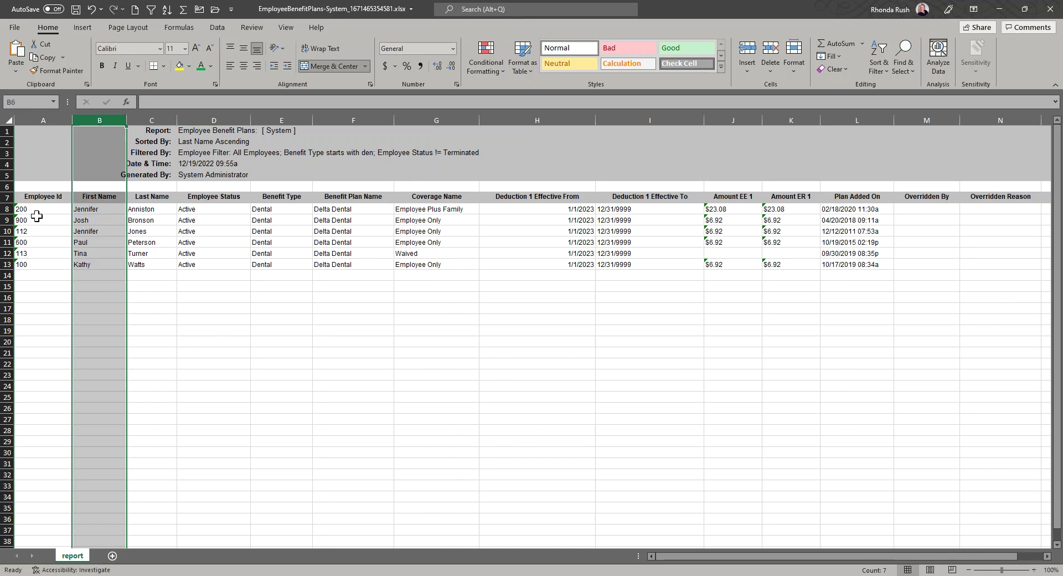
drag(36, 210, 38, 264)
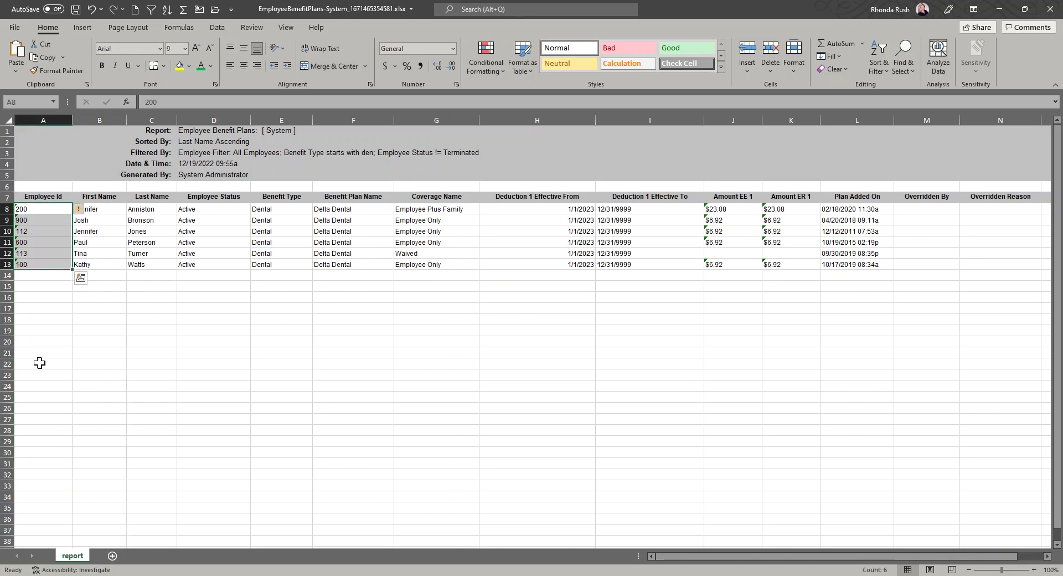
click(97, 122)
right_click(100, 123)
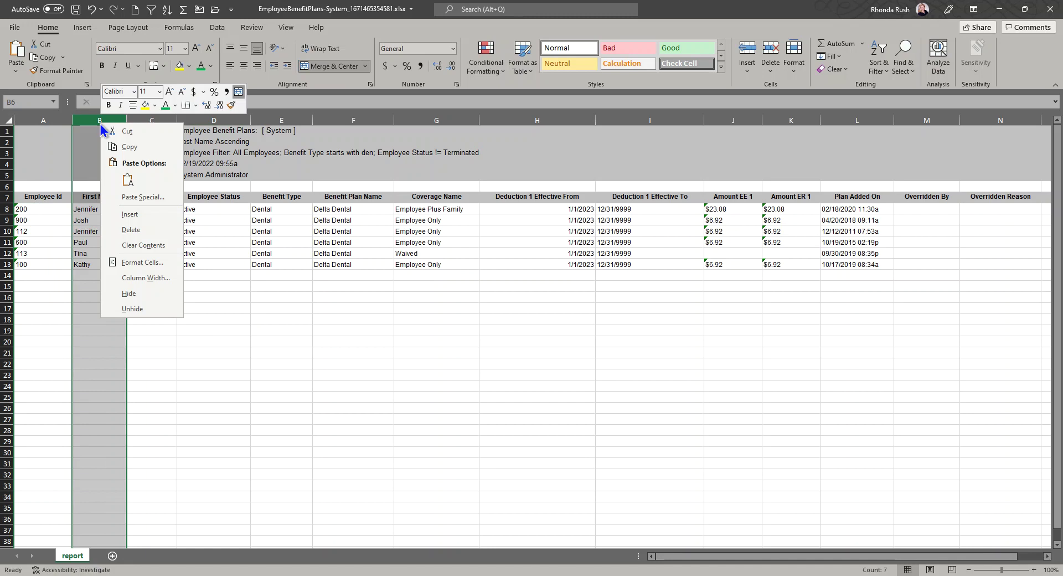
click(129, 214)
Enter a comma in B8 and fill it down through B13.
click(95, 208)
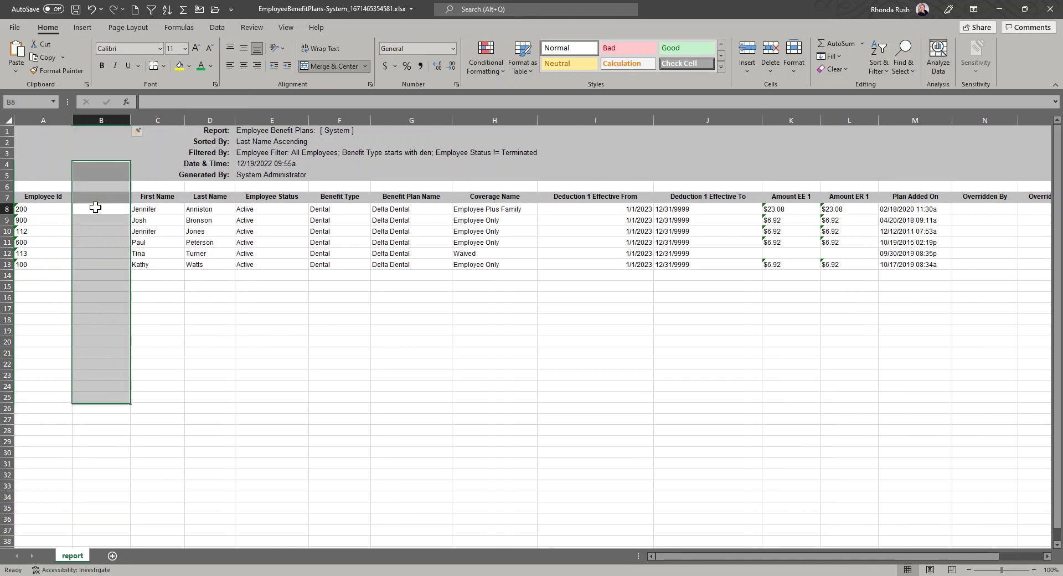
text(,)
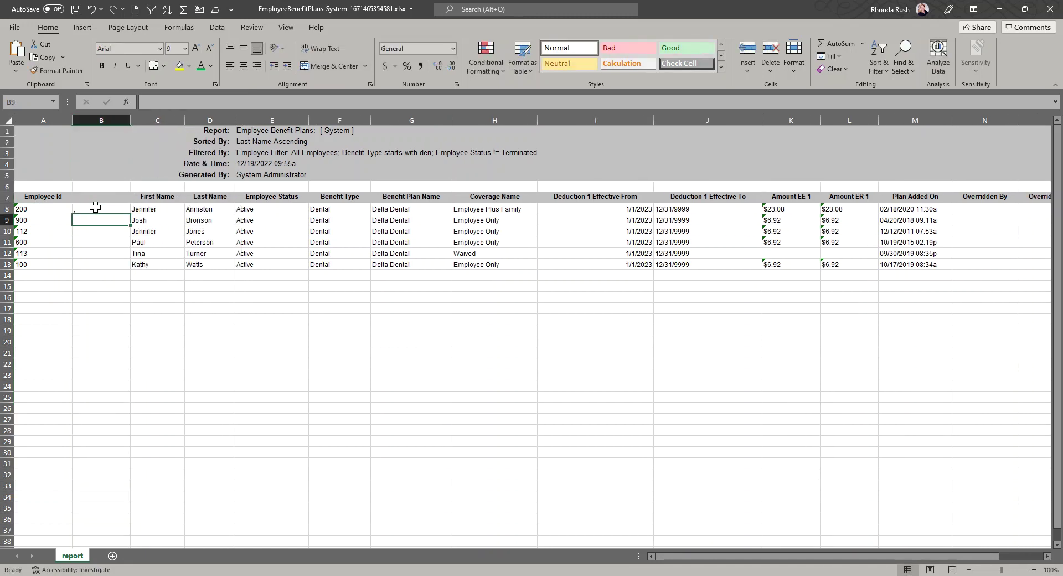
drag(129, 214, 126, 271)
click(82, 353)
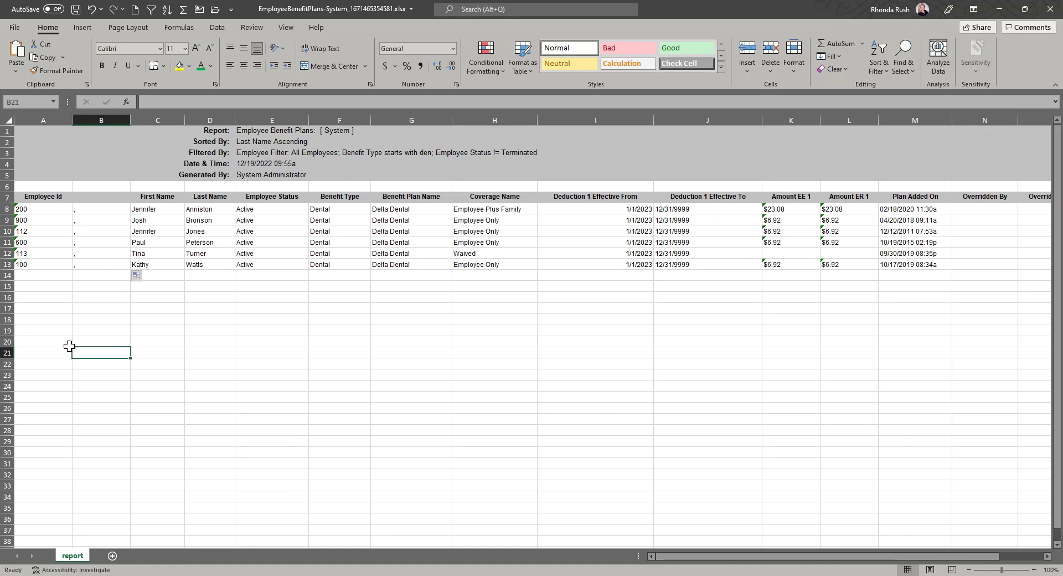
click(524, 342)
click(167, 344)
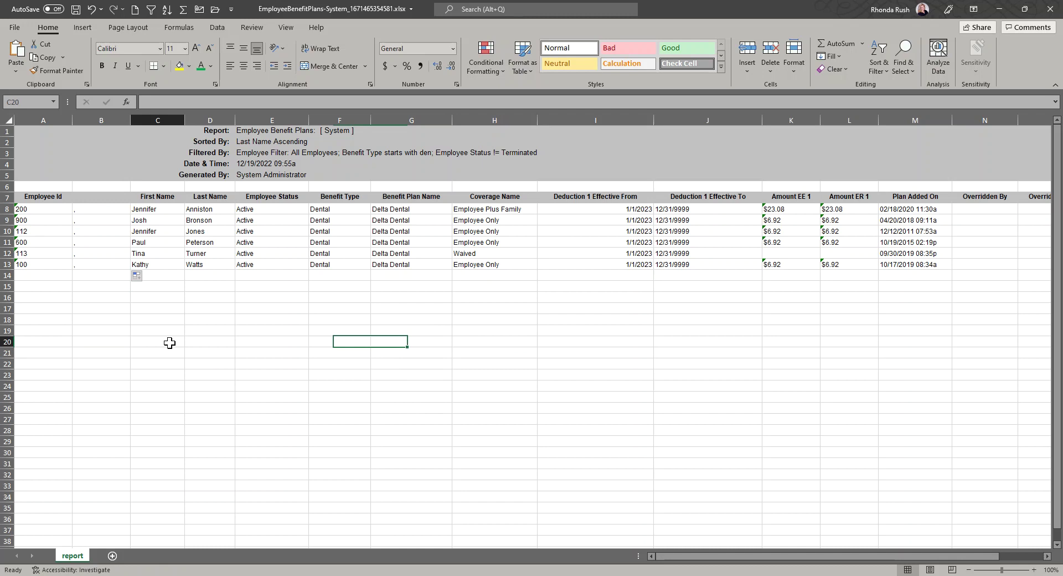
click(506, 330)
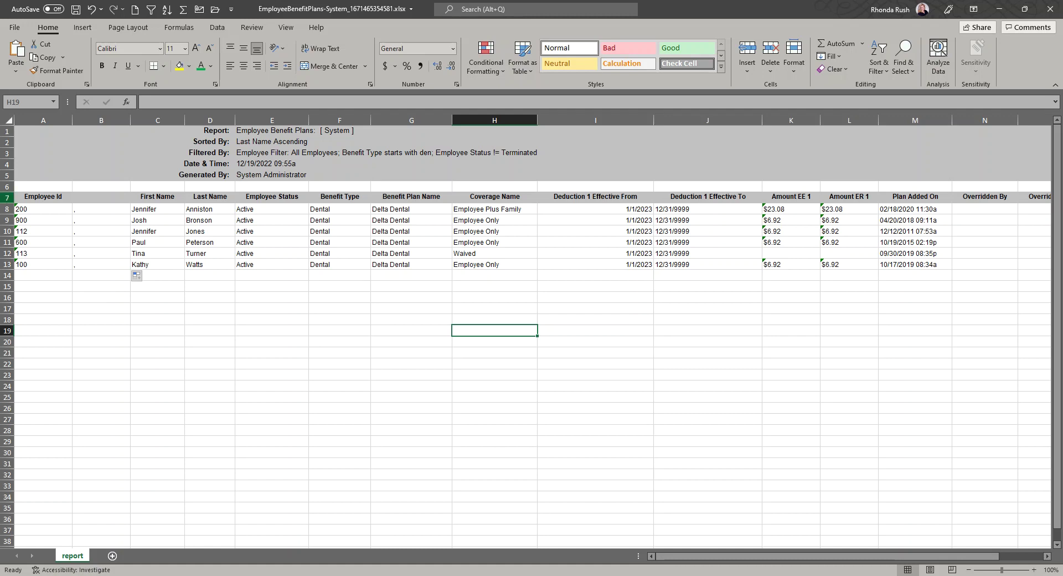
Turn on filtering for header row 7, show only Employee Only coverage, and copy the four IDs with commas.
click(7, 198)
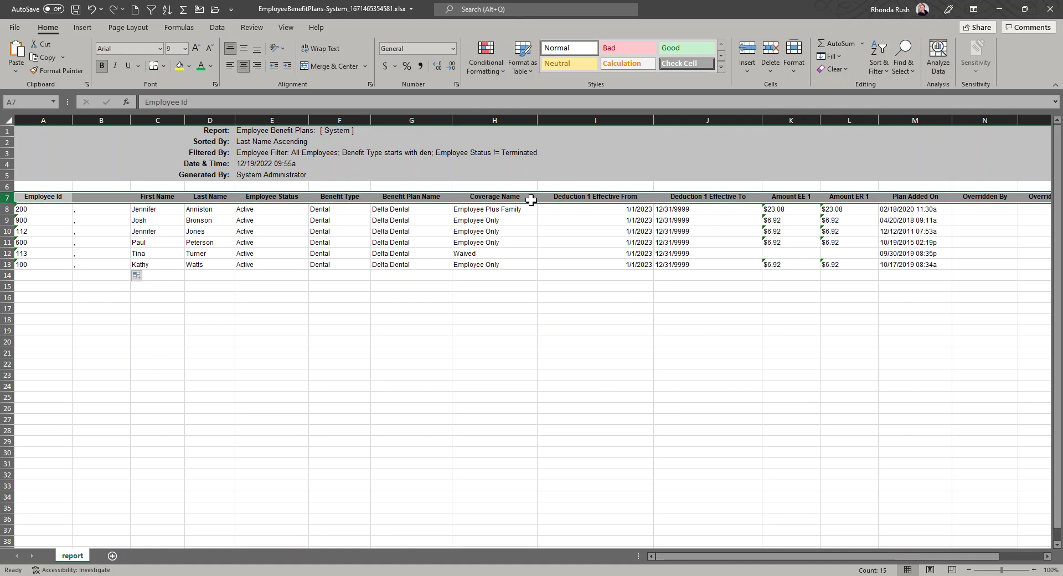
click(157, 9)
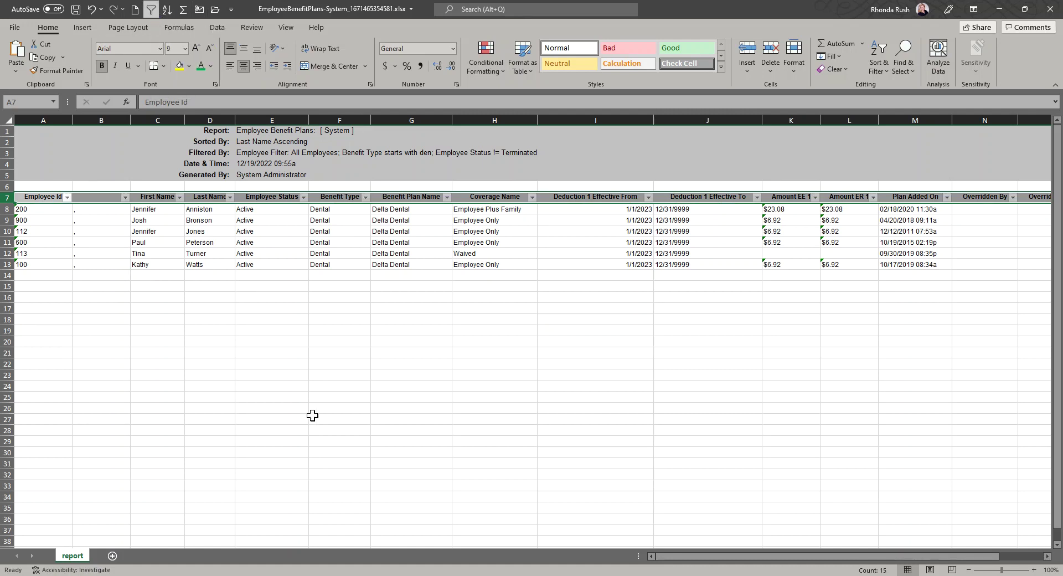
click(532, 197)
click(422, 329)
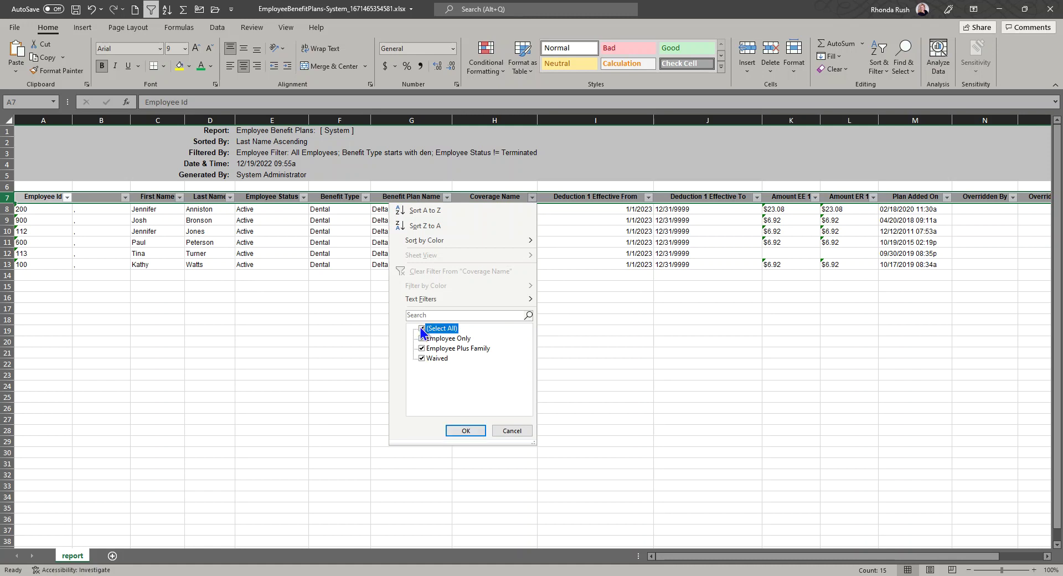
click(421, 338)
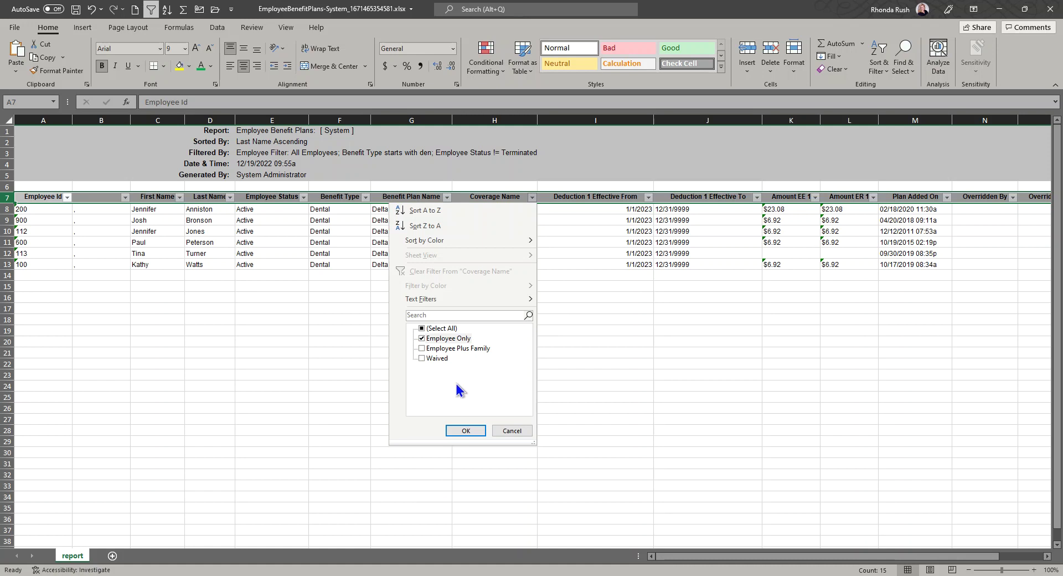
click(465, 430)
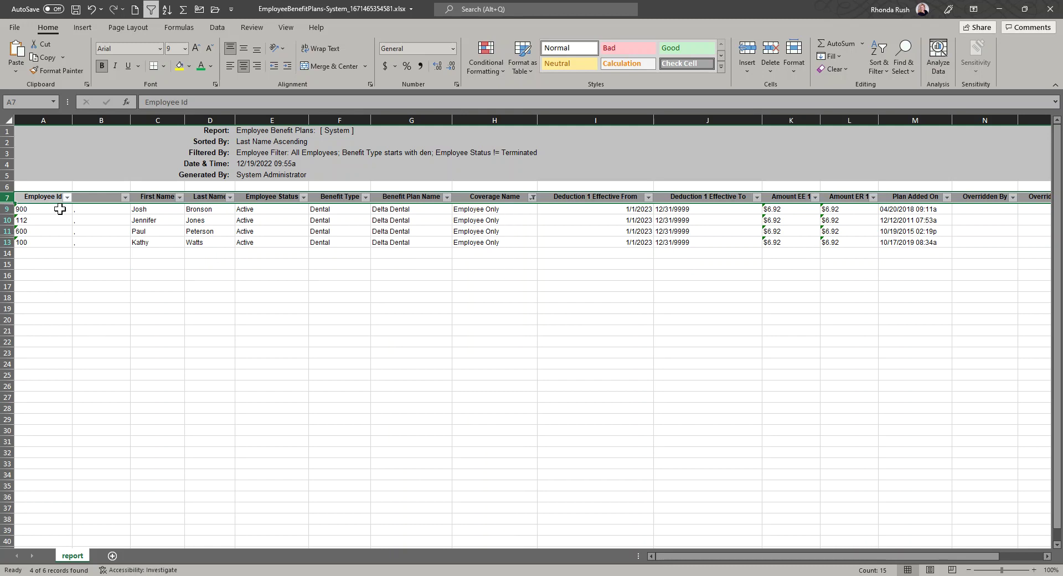
drag(60, 209, 89, 246)
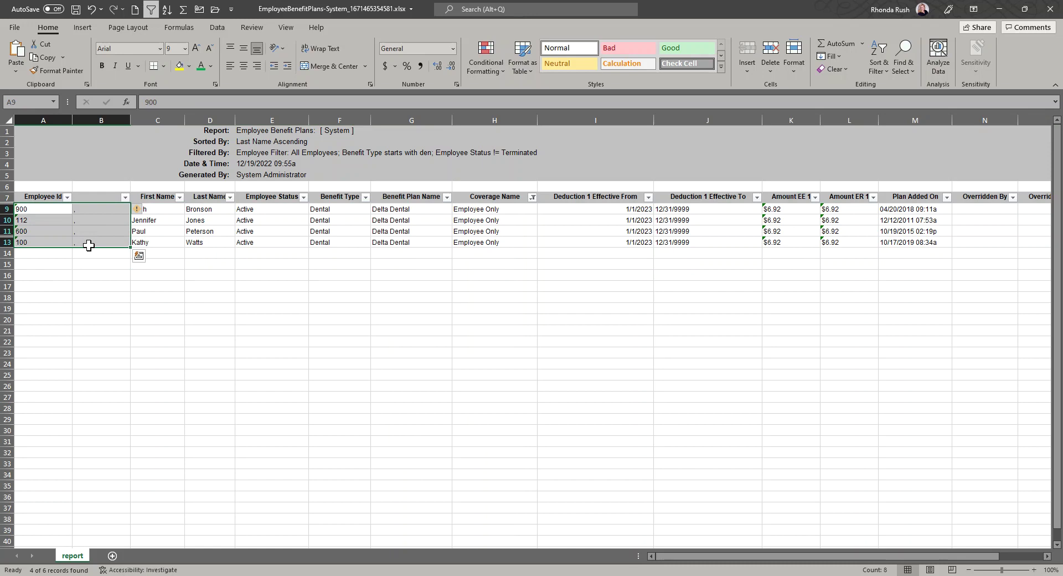
key(ctrl+c)
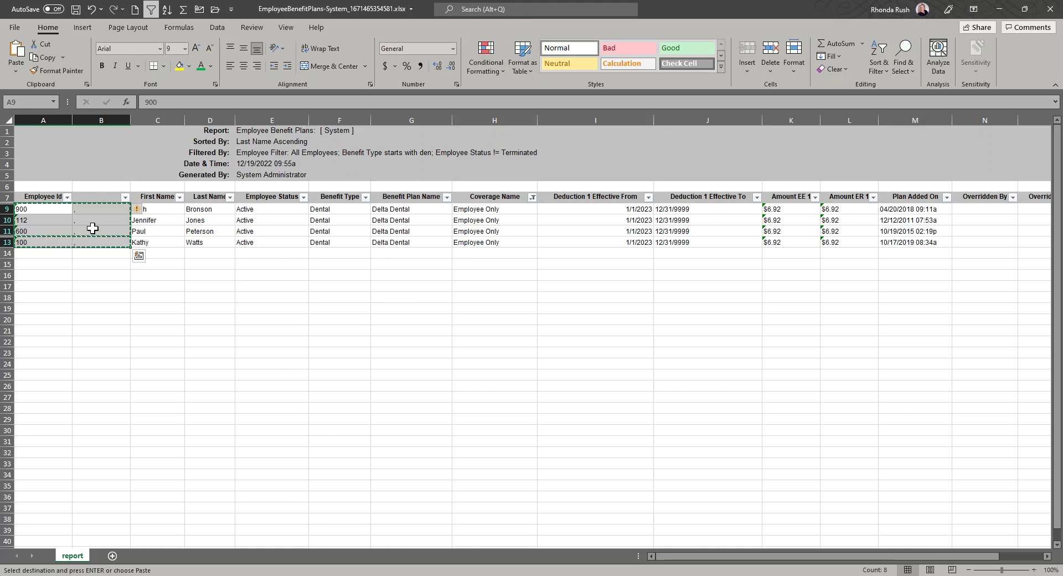
From Add New's employee lookup, filter the Employee column by the pasted list of IDs.
click(998, 9)
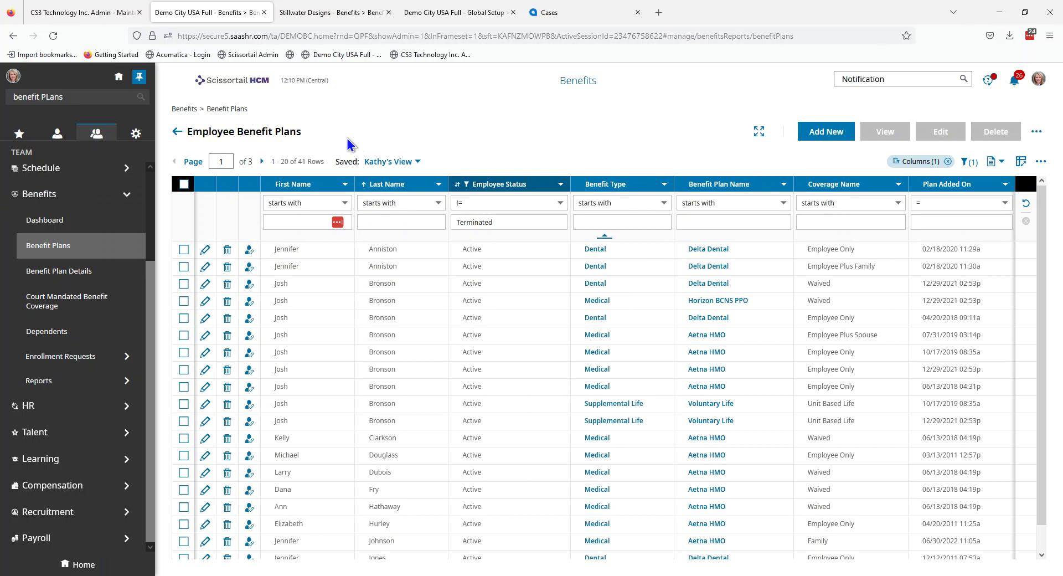
click(824, 133)
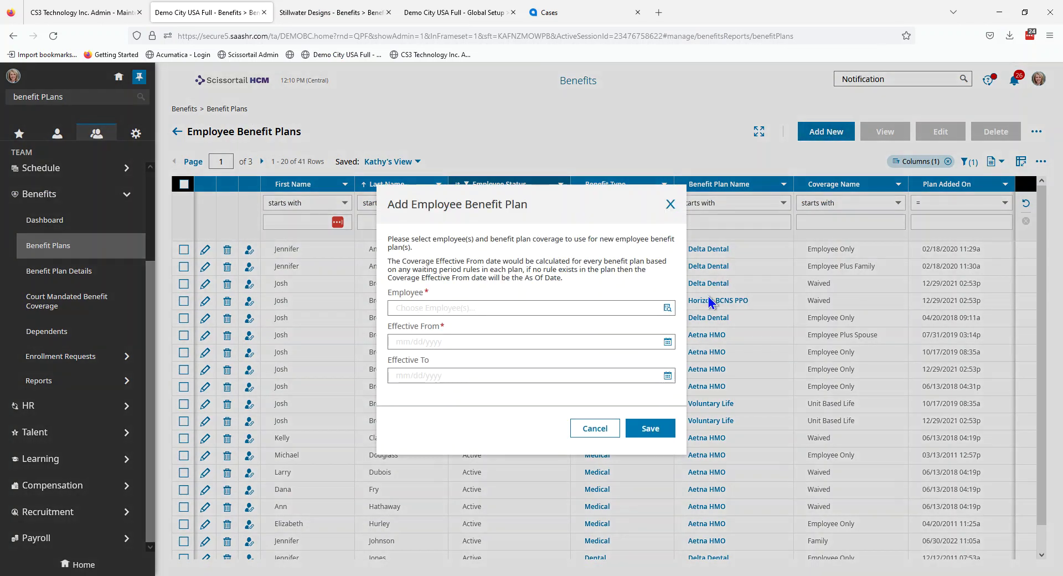
click(668, 307)
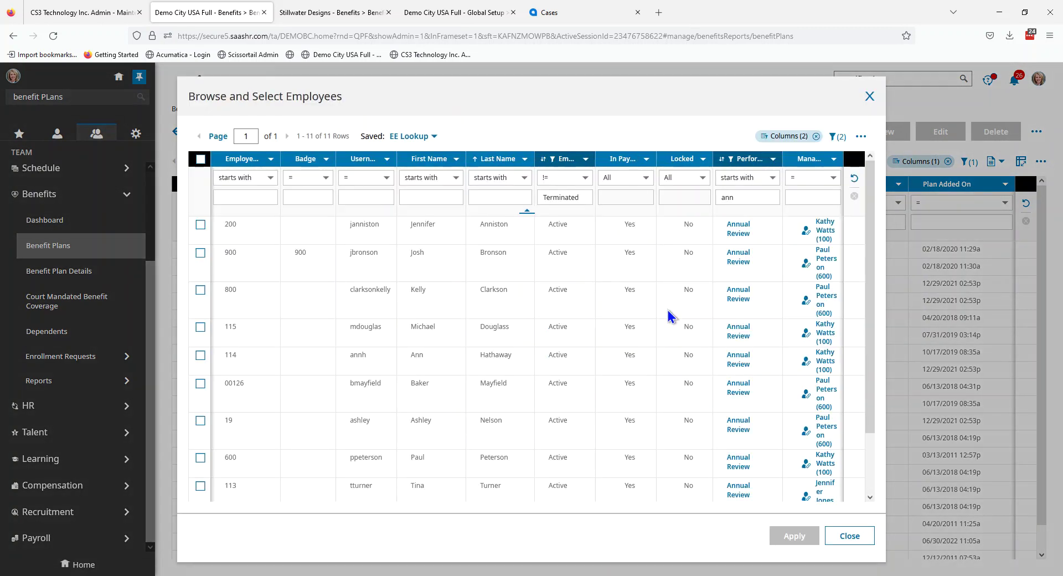
click(250, 179)
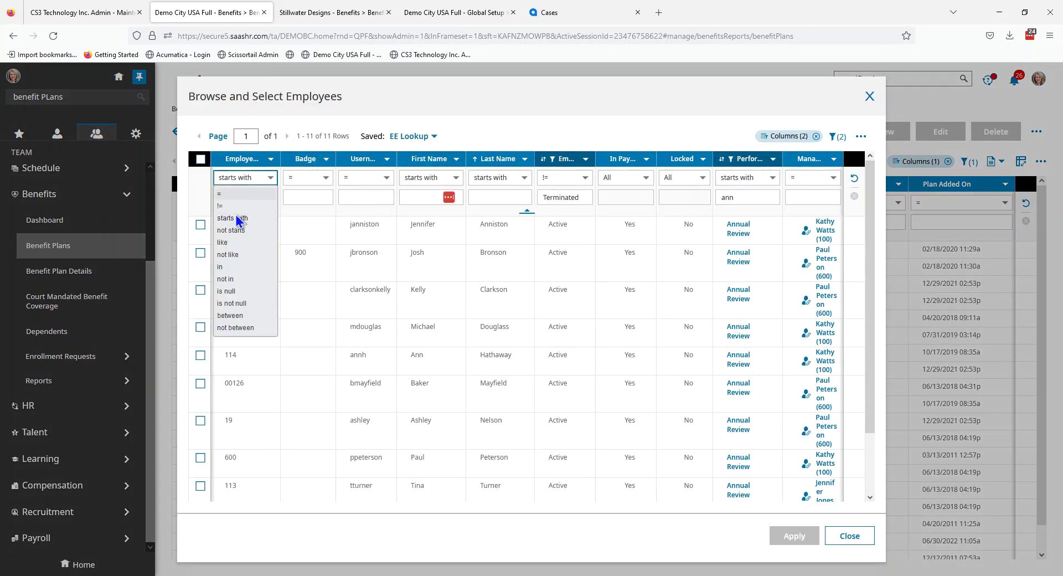
click(224, 268)
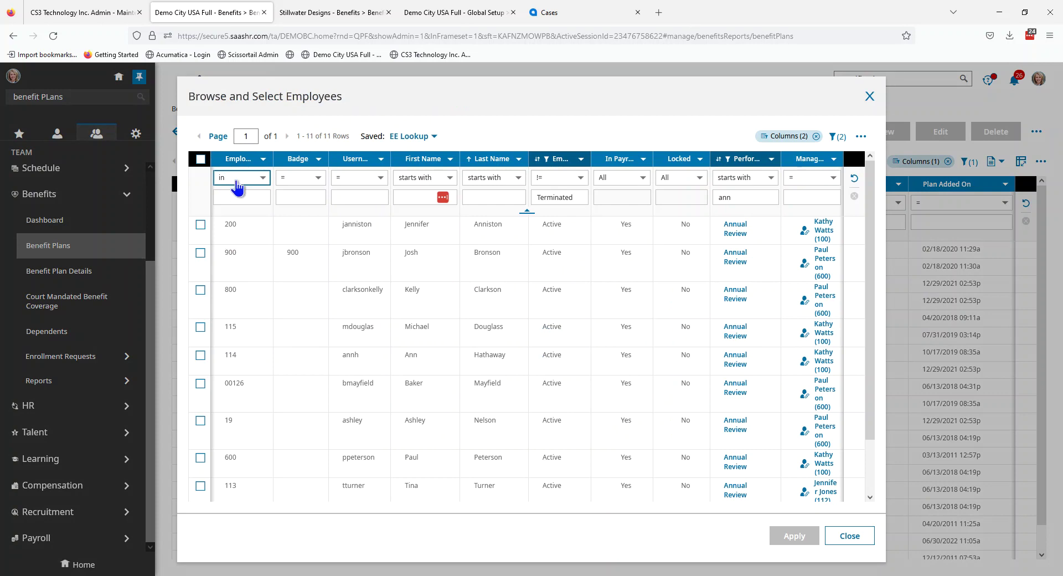
click(231, 197)
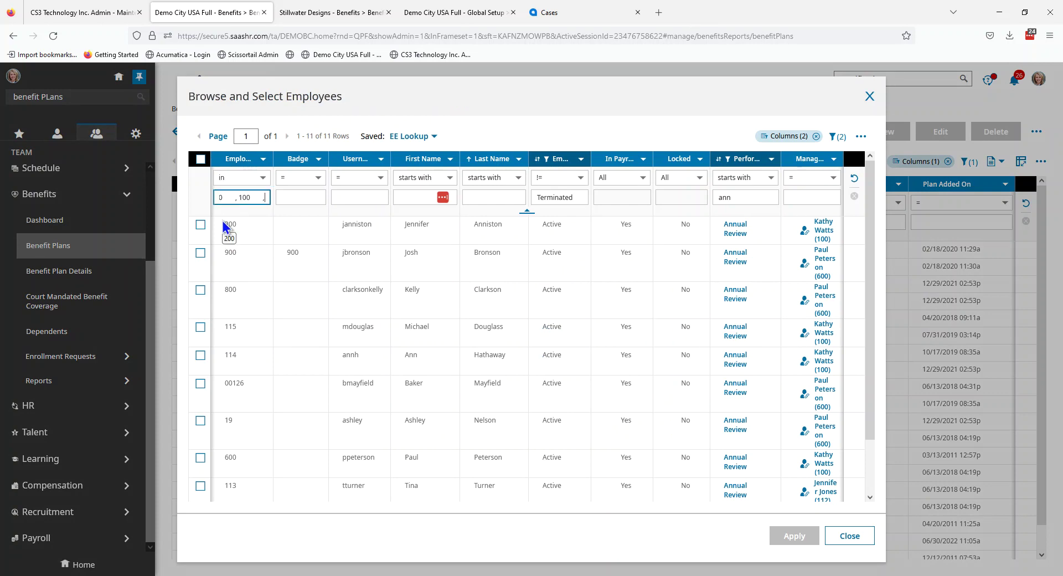
key(Return)
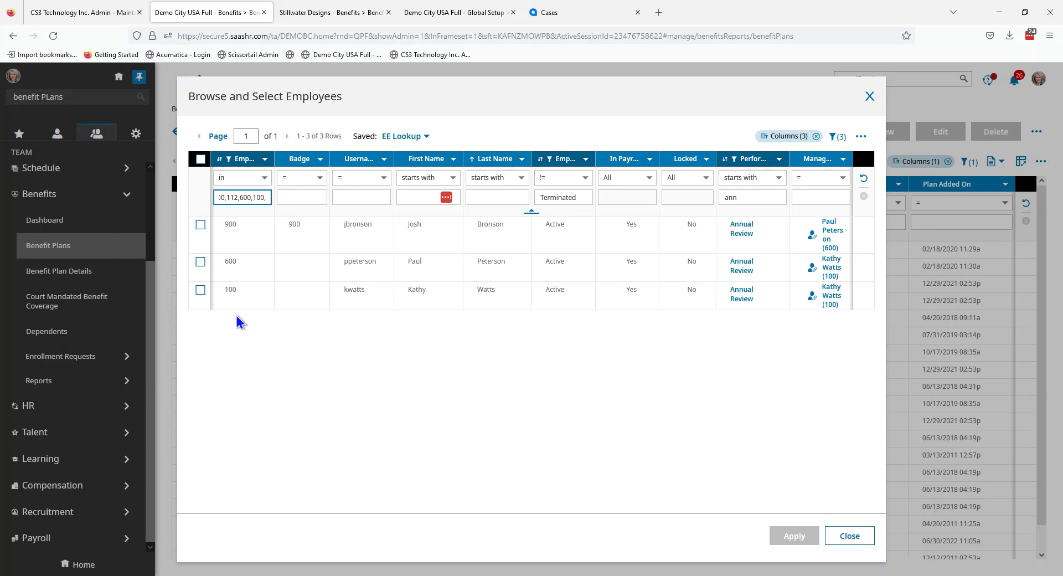
Remove the Terminated status exclusion from the active filters and reapply them.
click(836, 137)
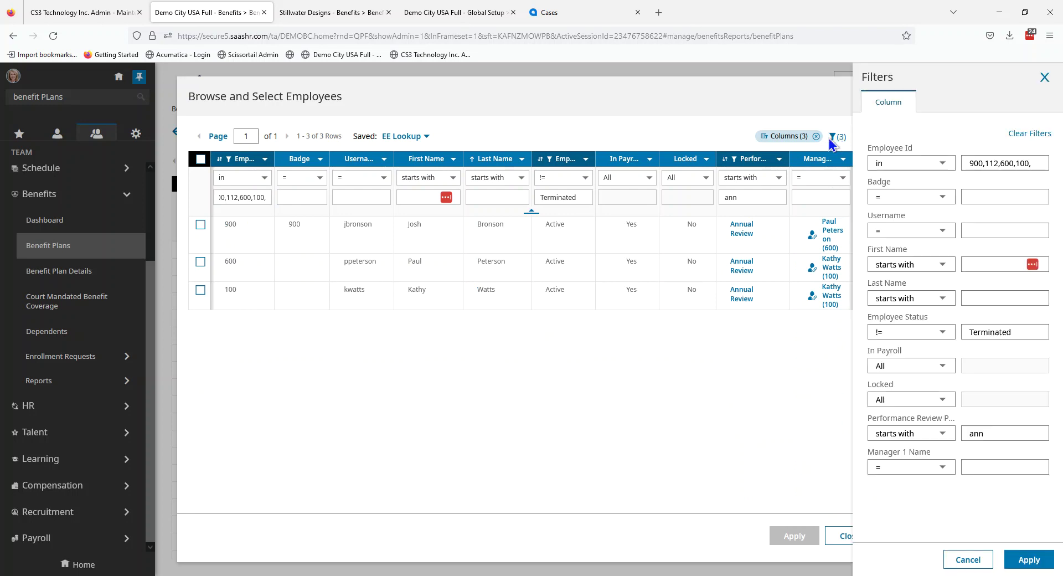
click(1011, 331)
double_click(999, 332)
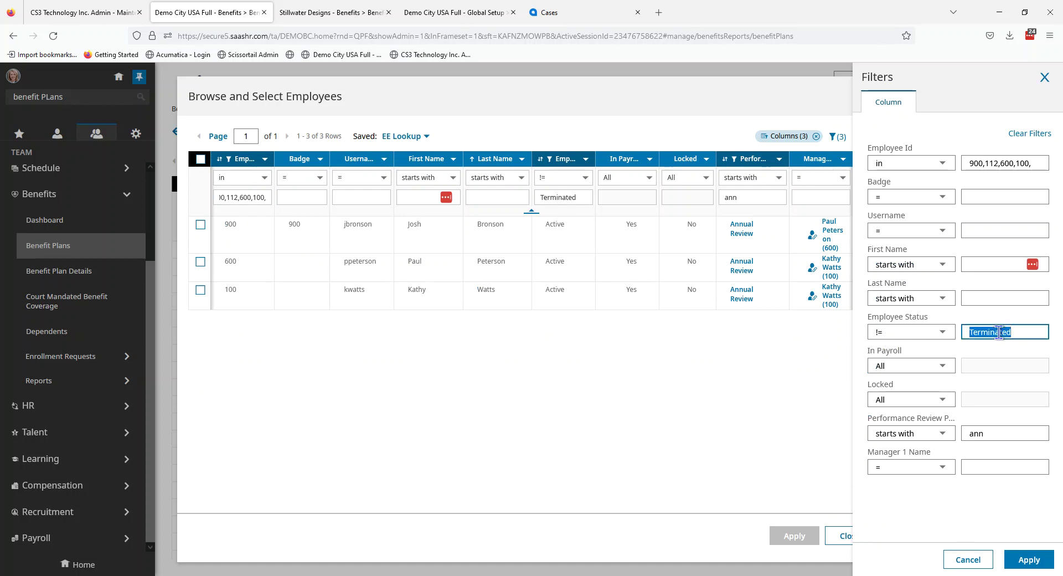
key(BackSpace)
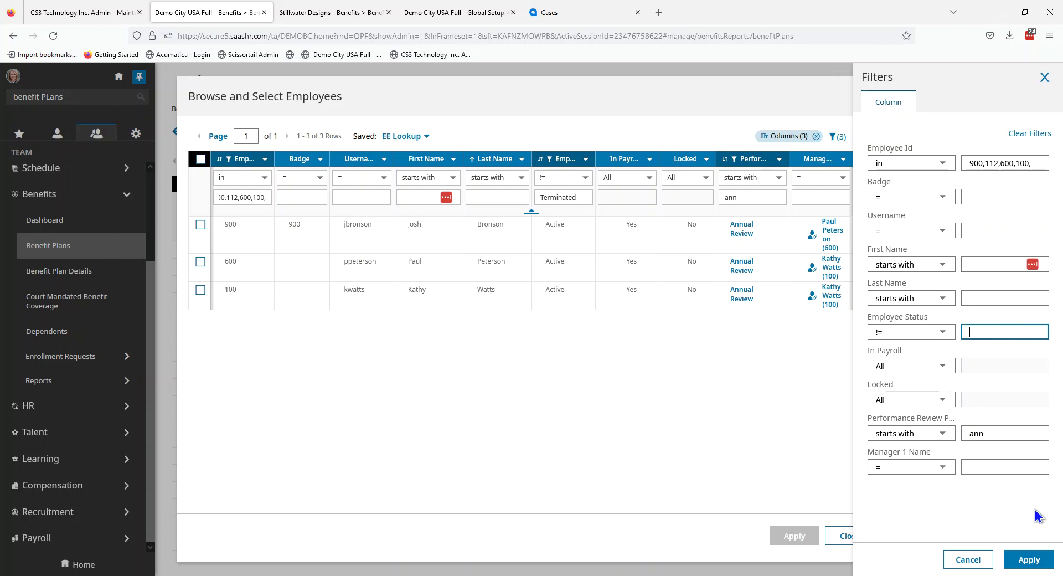
click(1030, 560)
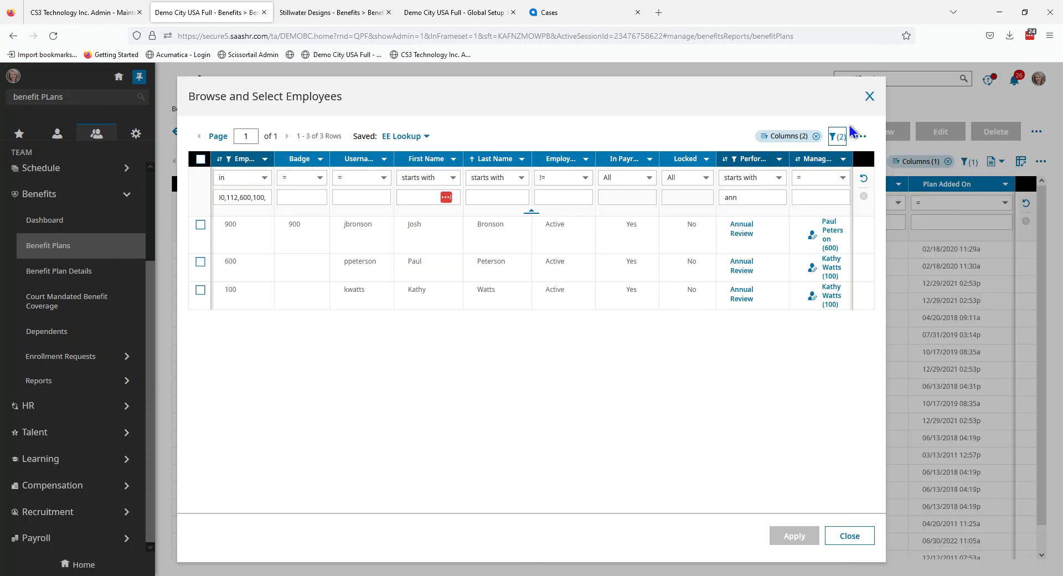
Add the missing comma to the employee ID list and select all three matching employees.
click(247, 197)
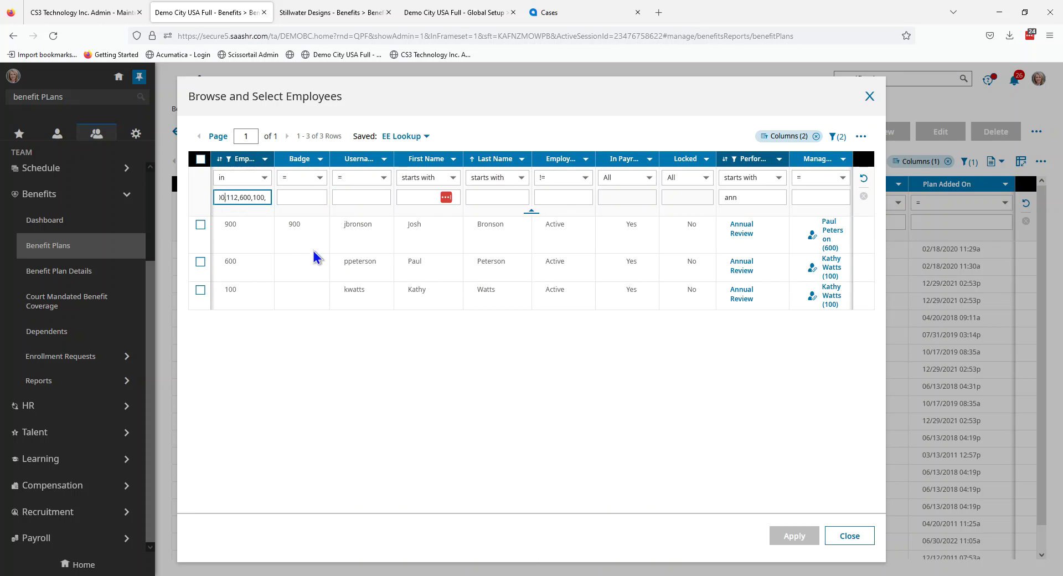
text(,)
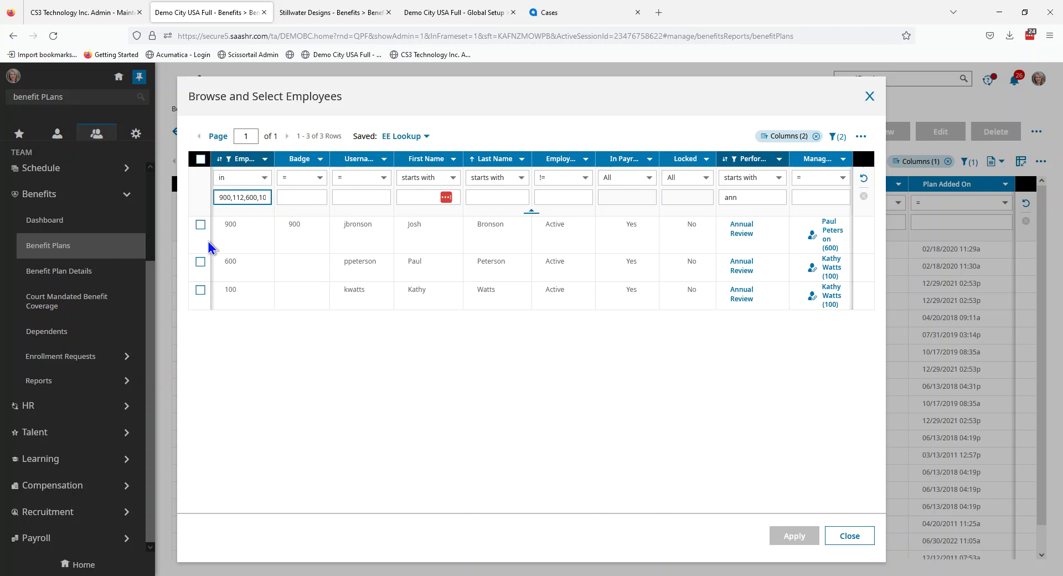
click(200, 160)
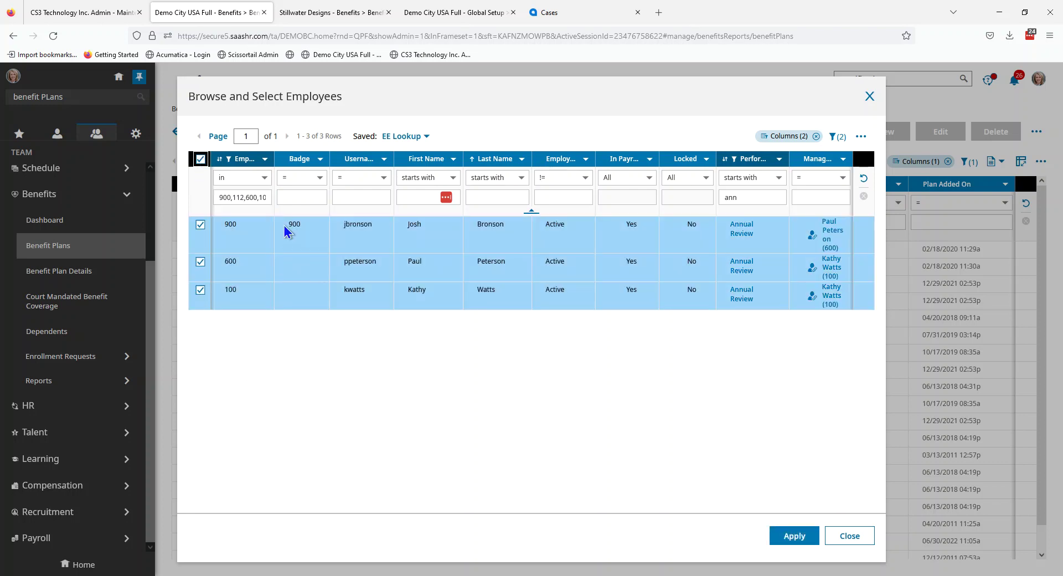
Save Delta Dental (Employee Only) effective 01/01/2023 for the three selected employees.
click(797, 537)
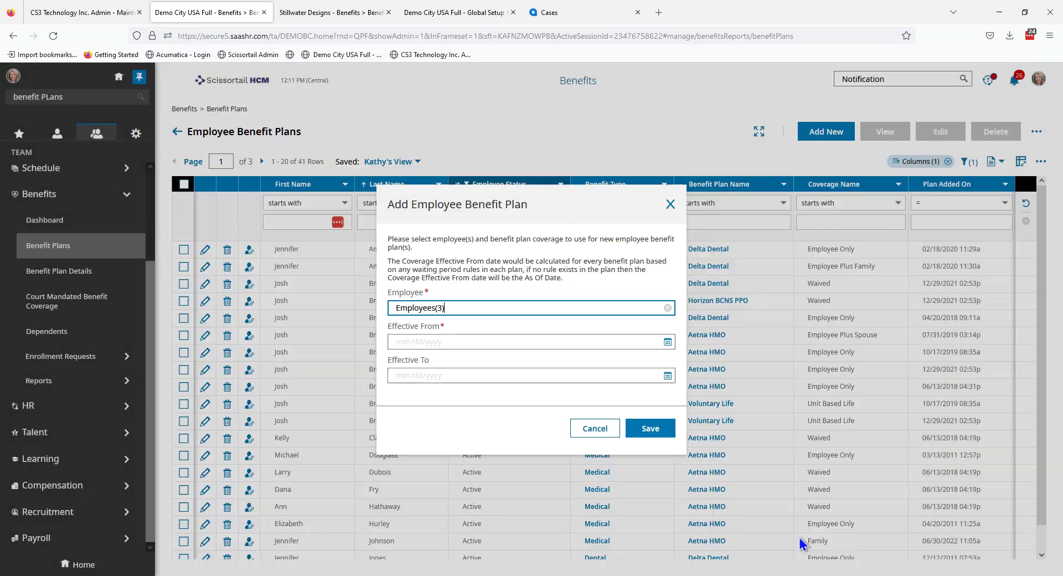
click(553, 344)
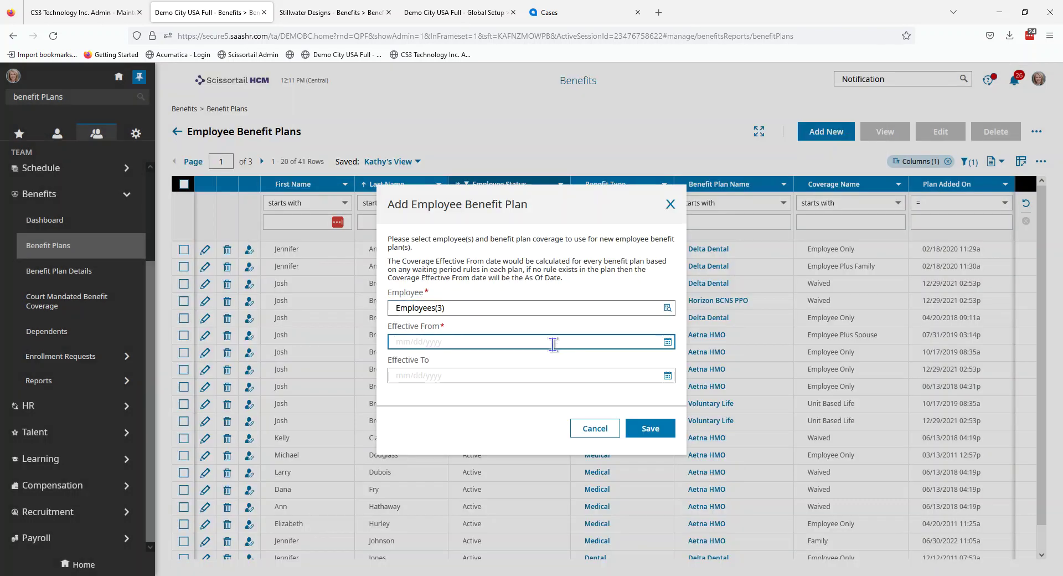
text(01/01/2023)
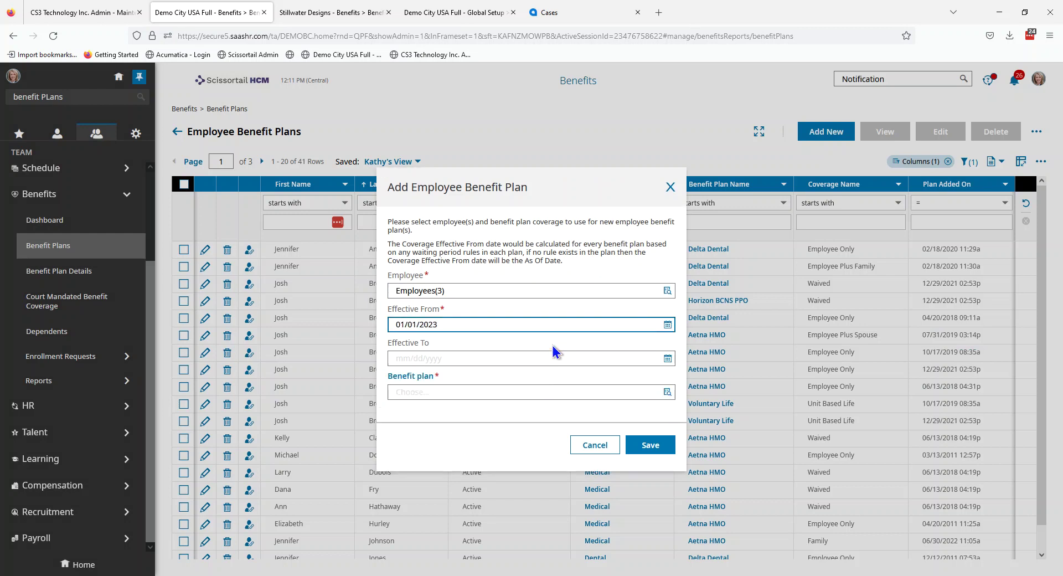
click(506, 392)
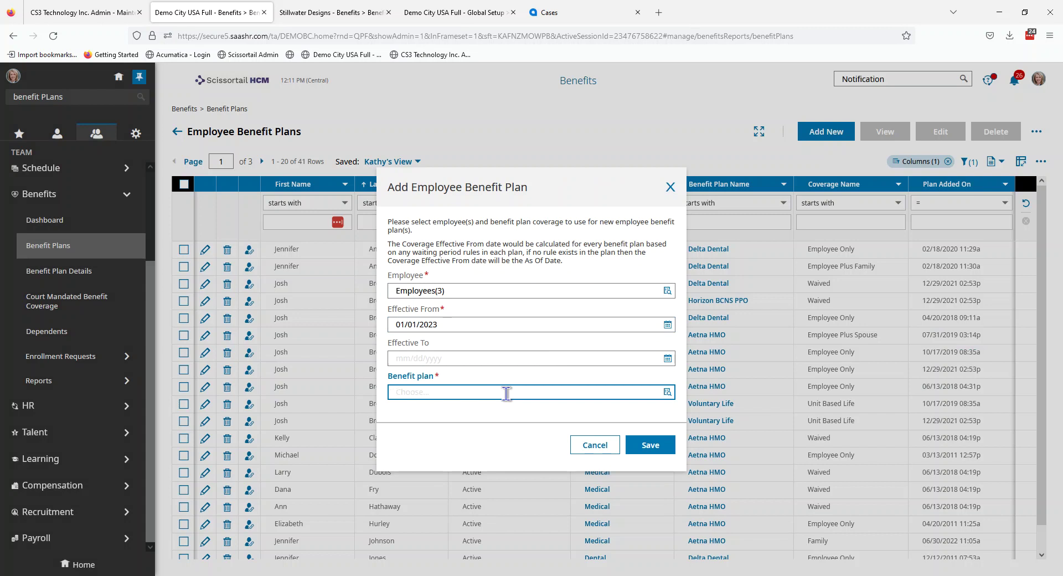
text(dent)
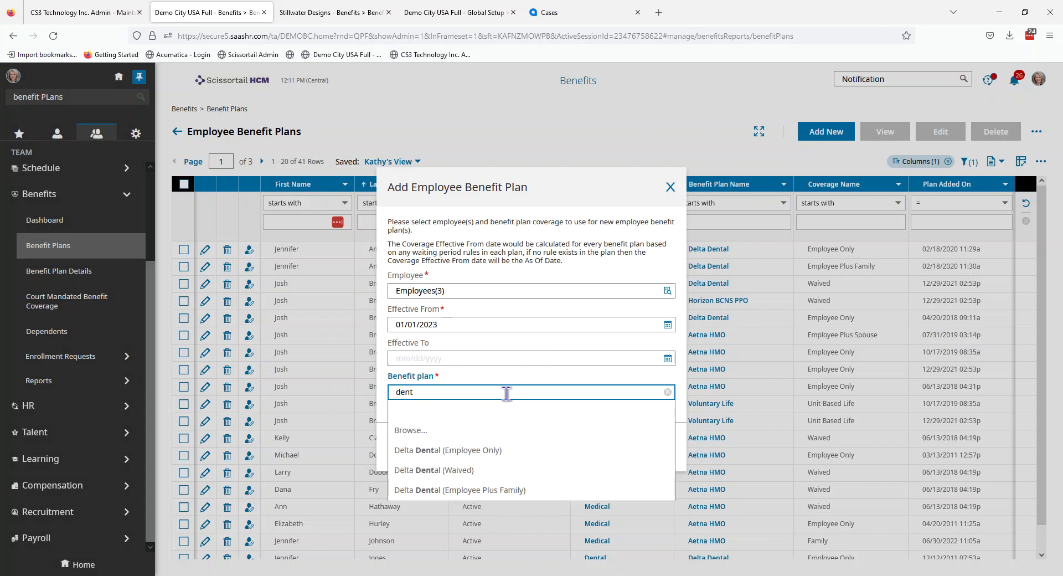
click(491, 451)
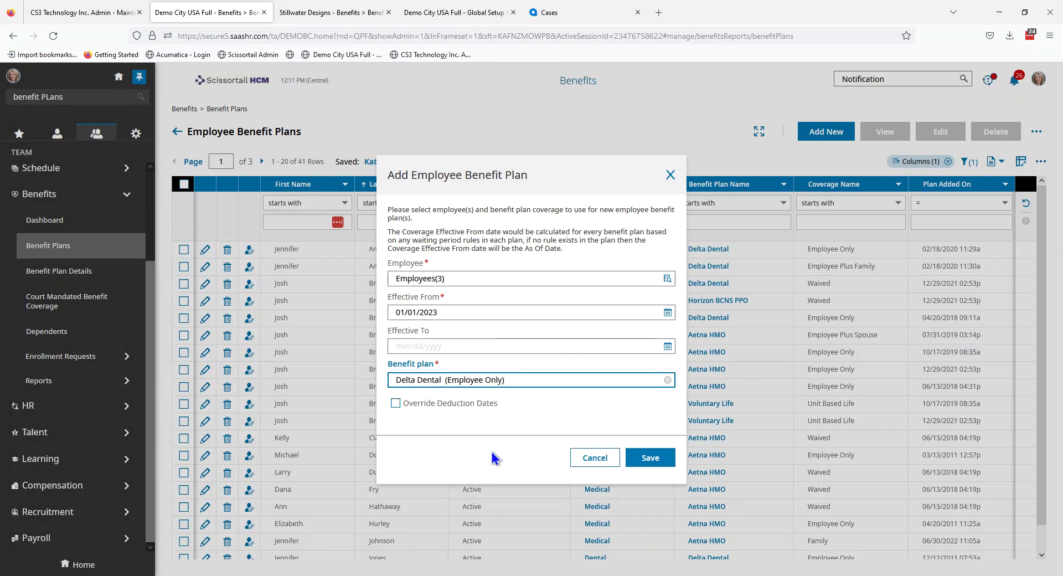
click(647, 457)
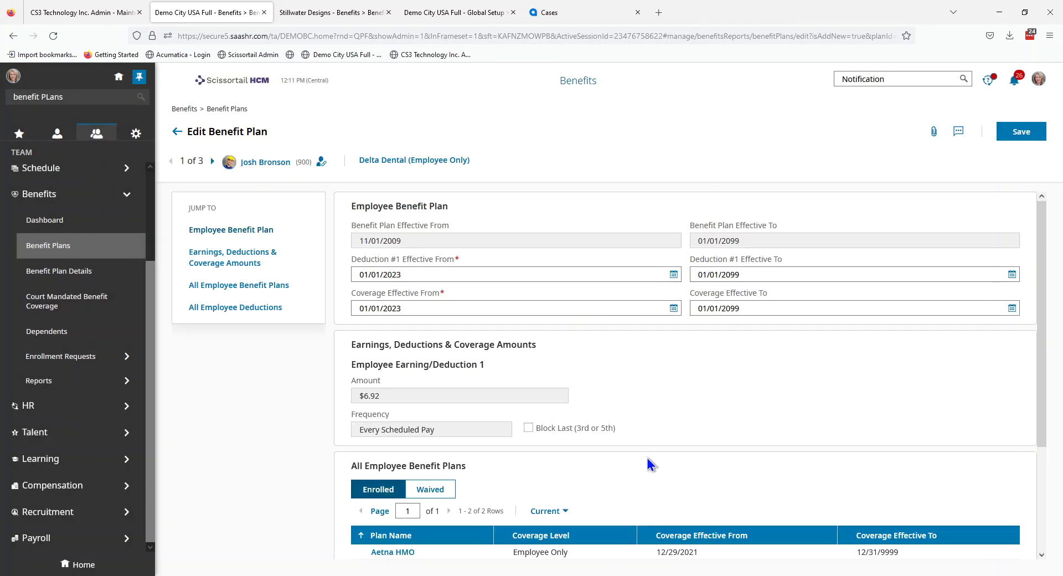
Return to the benefit plans list and set the Plan Added On comparison to on-or-after.
click(177, 132)
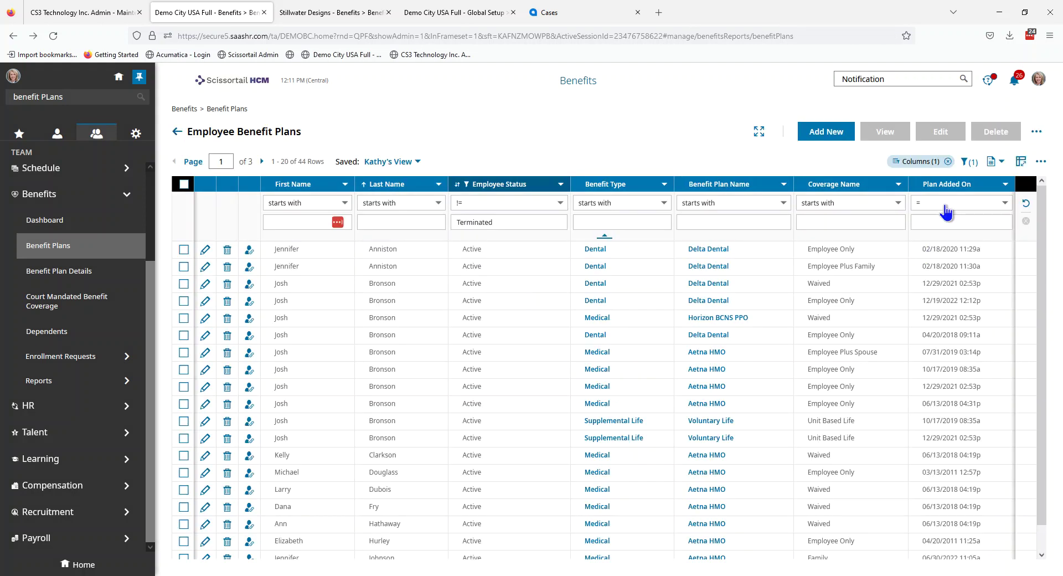
click(945, 206)
click(929, 267)
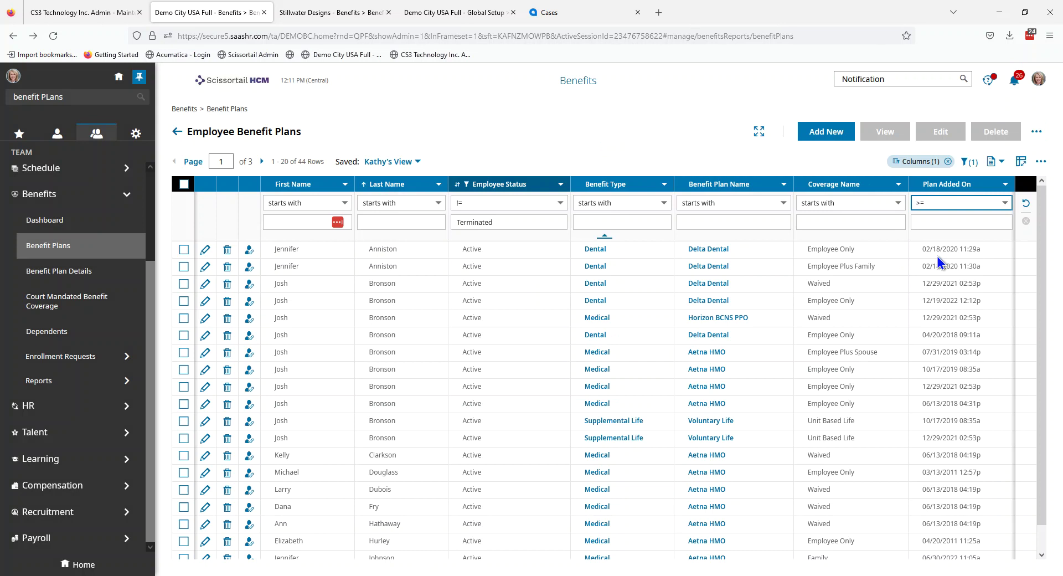
Filter the plans list to Plan Added On 12/19/2022 or later, leaving the three new Delta Dental rows.
click(947, 223)
text(12)
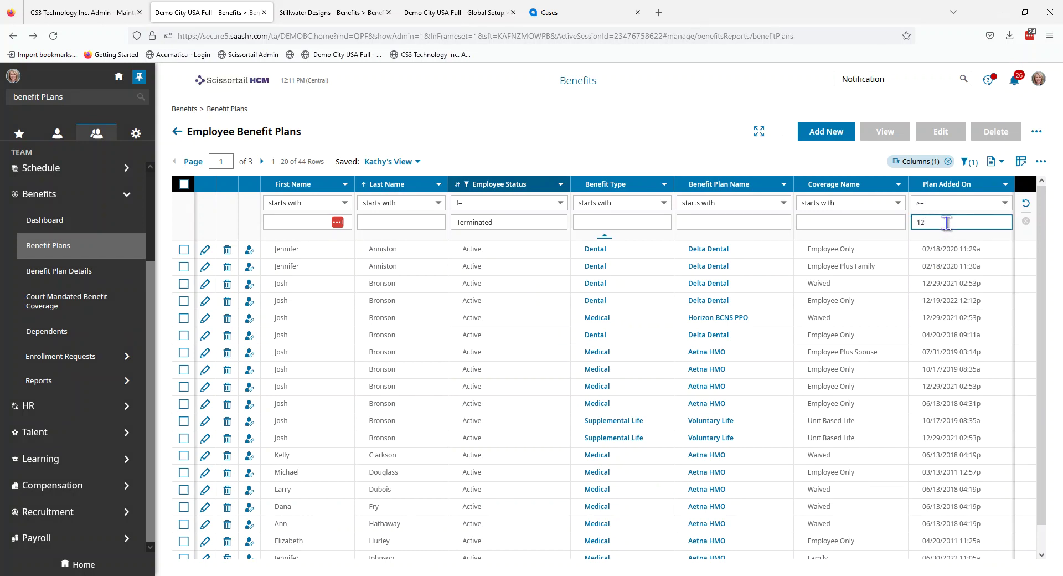
text(/19/2022)
key(Return)
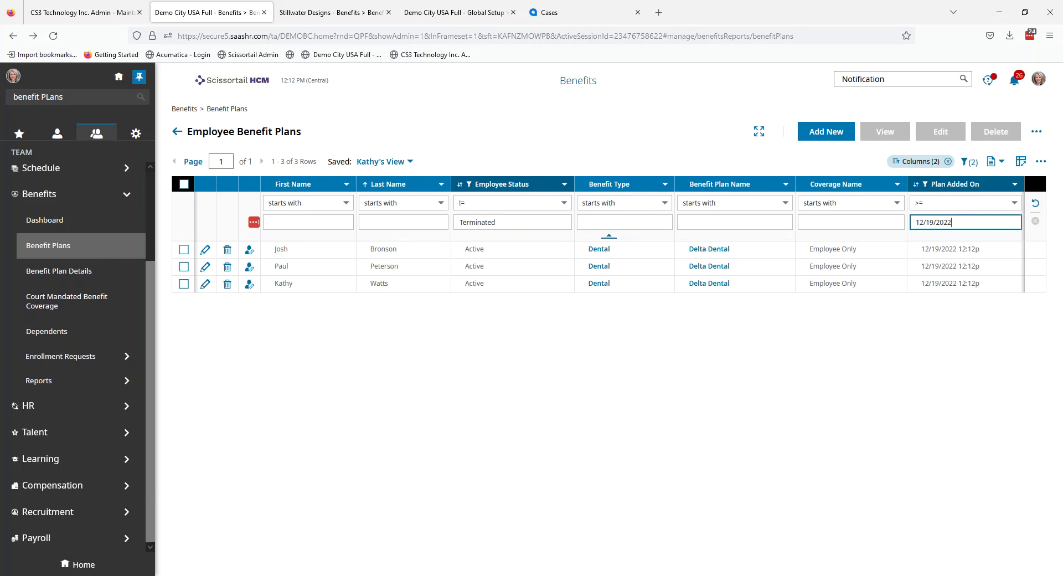
click(167, 575)
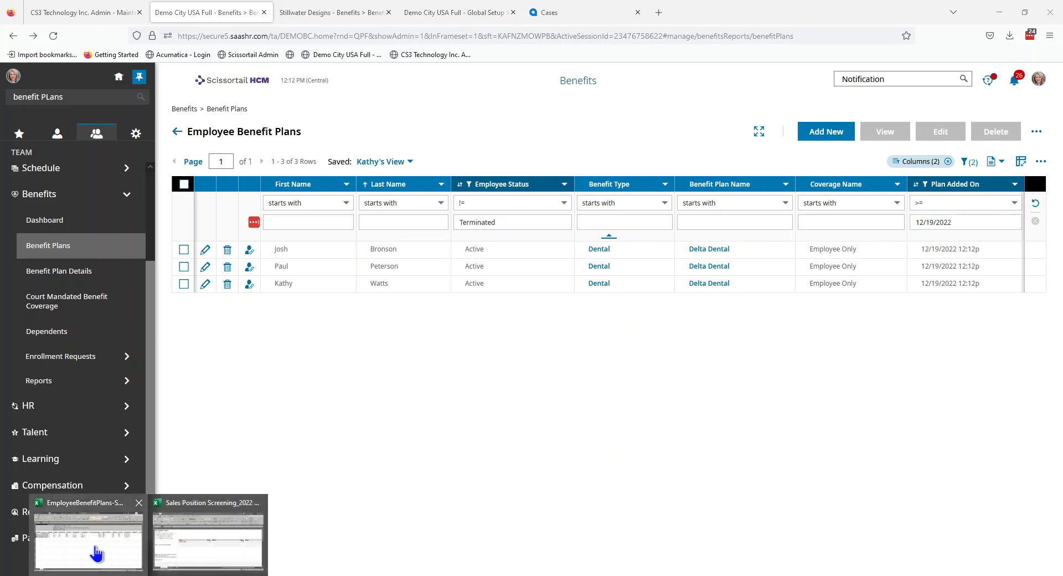
In the EmployeeBenefitPlans workbook, colour the text of the completed employee's row 10 red.
click(91, 546)
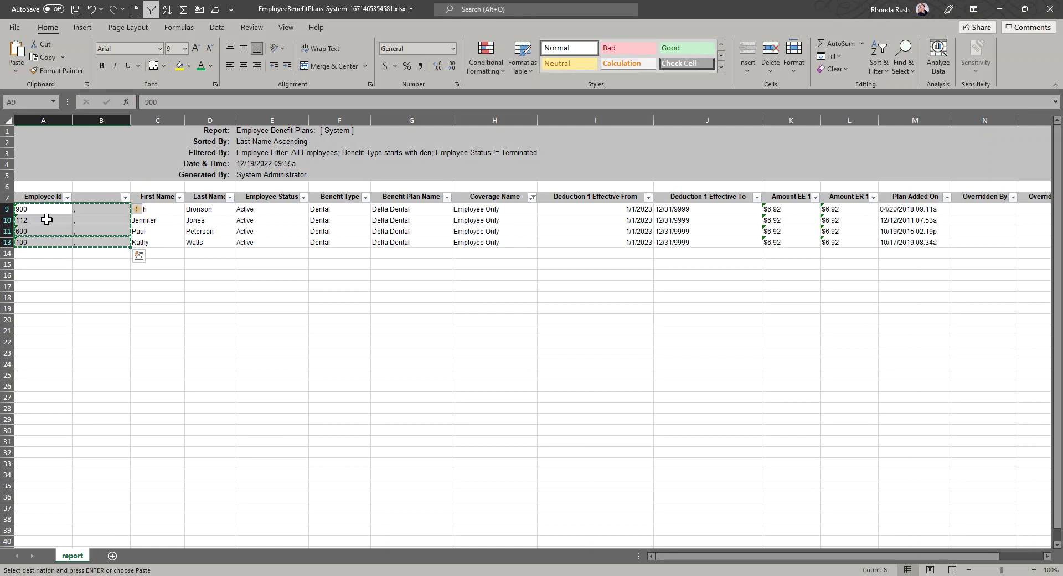
click(7, 219)
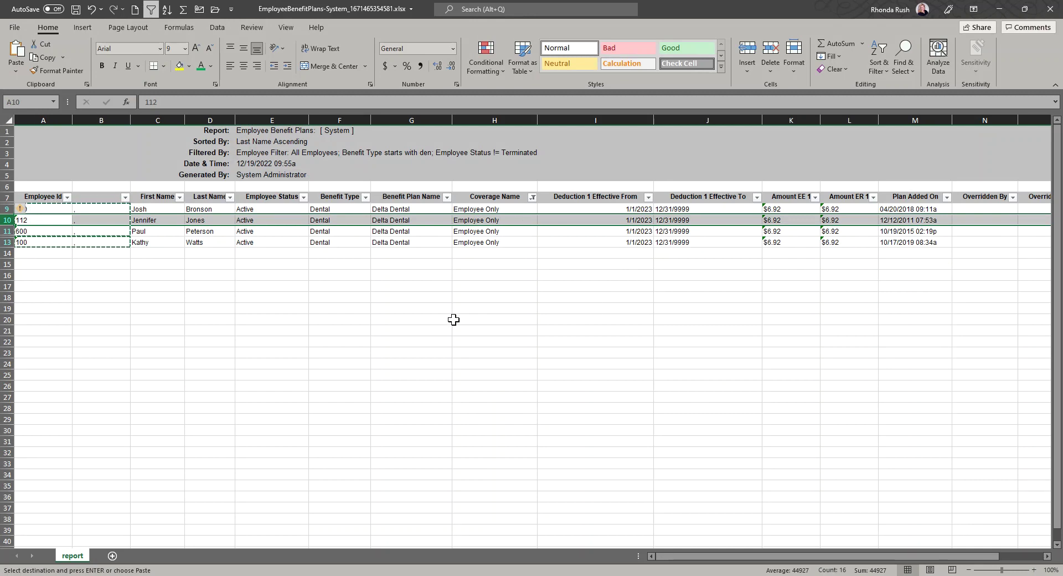
click(533, 197)
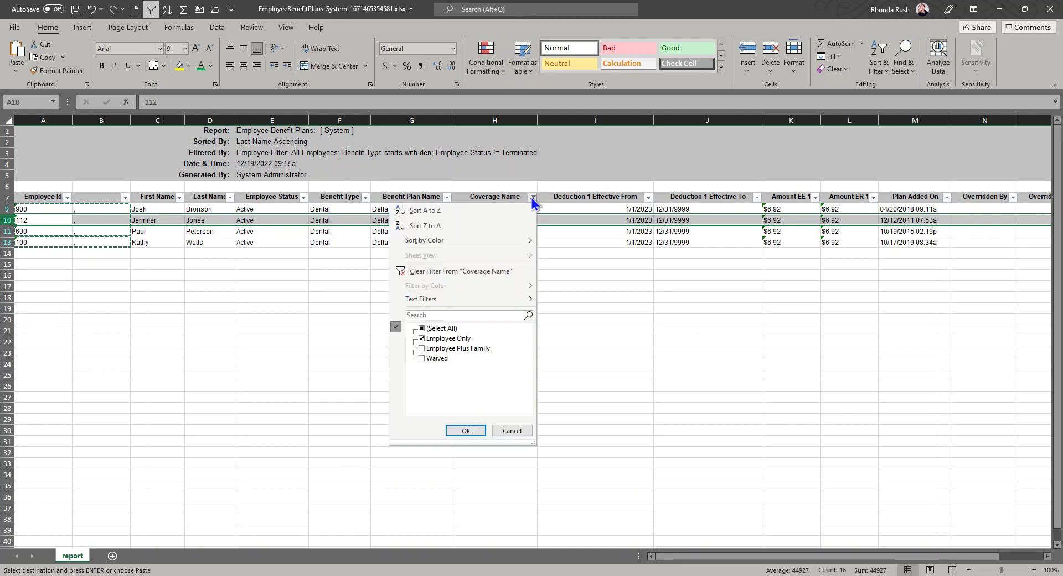
click(421, 338)
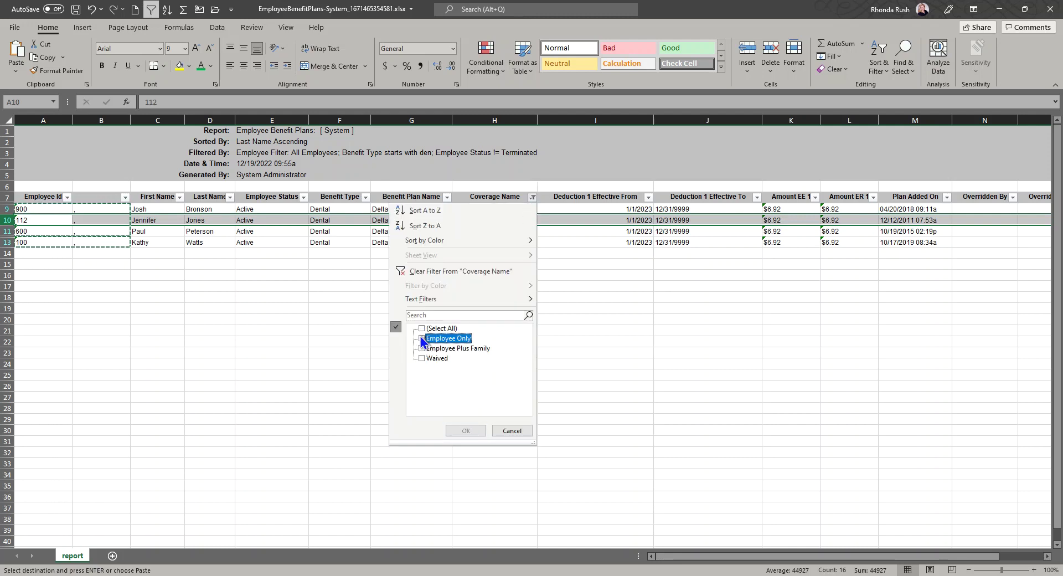
click(378, 371)
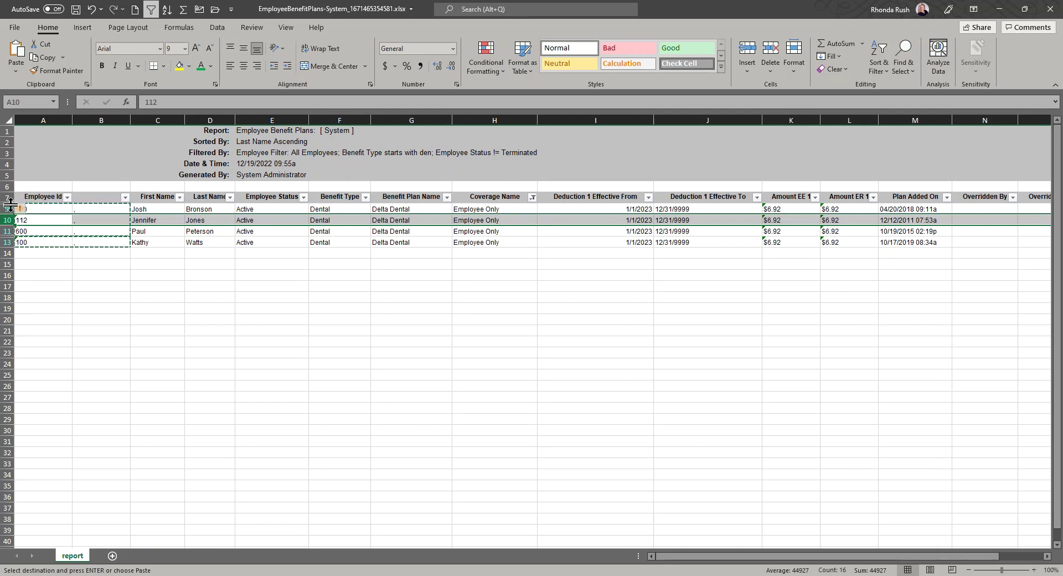
drag(43, 209, 48, 240)
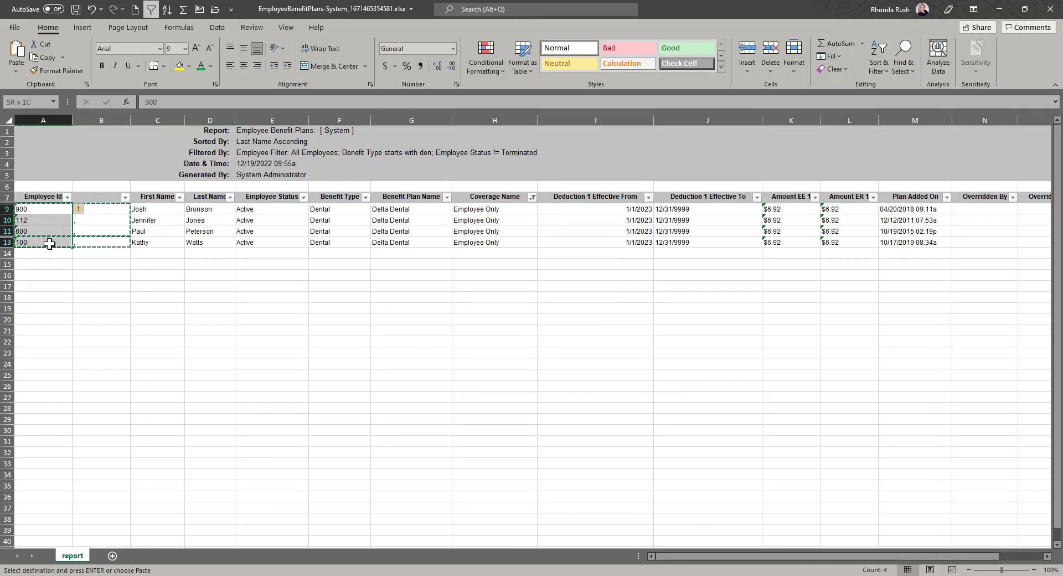
key(Escape)
click(95, 363)
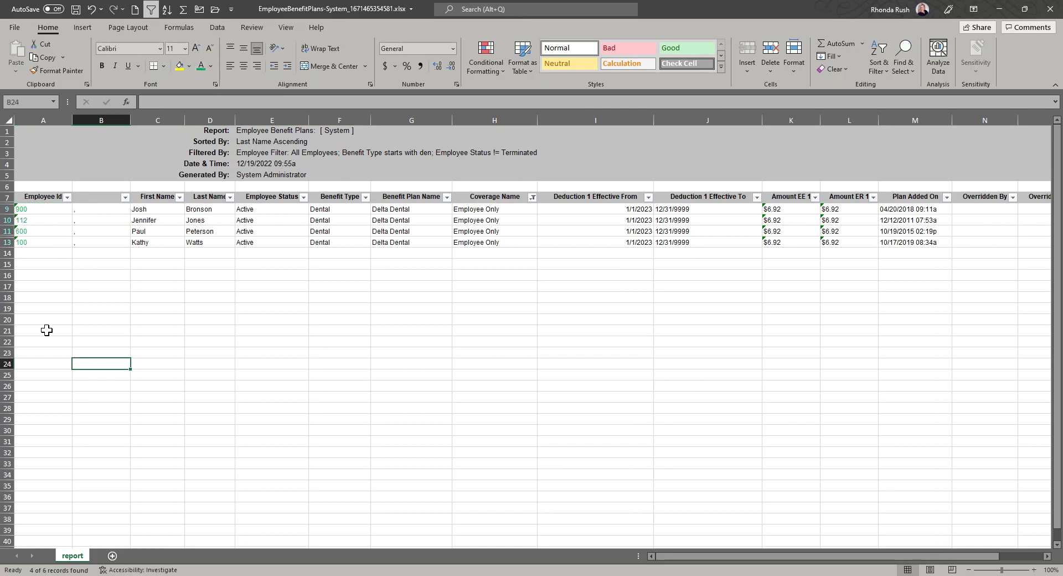
click(7, 220)
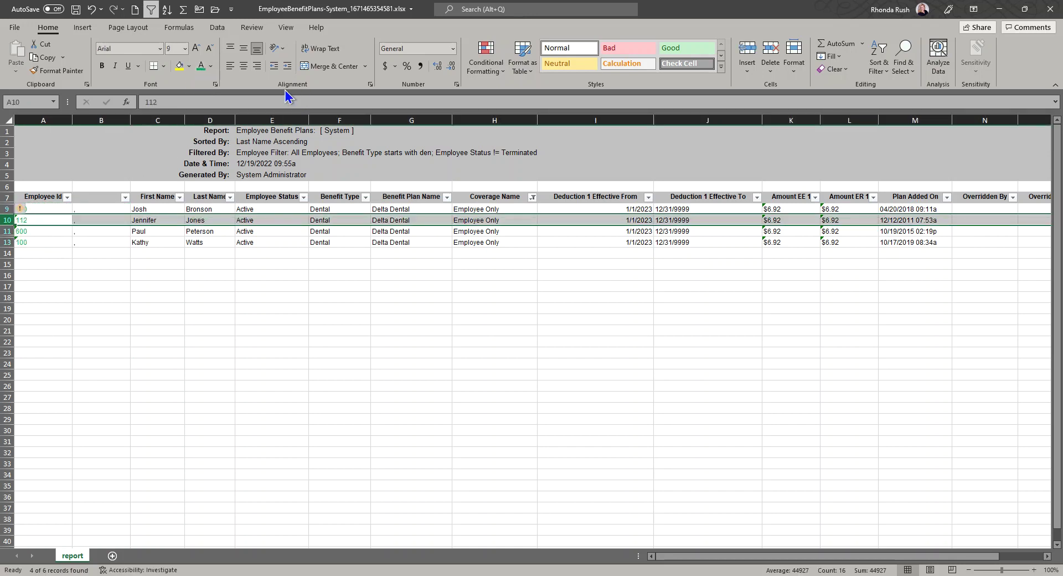
click(211, 66)
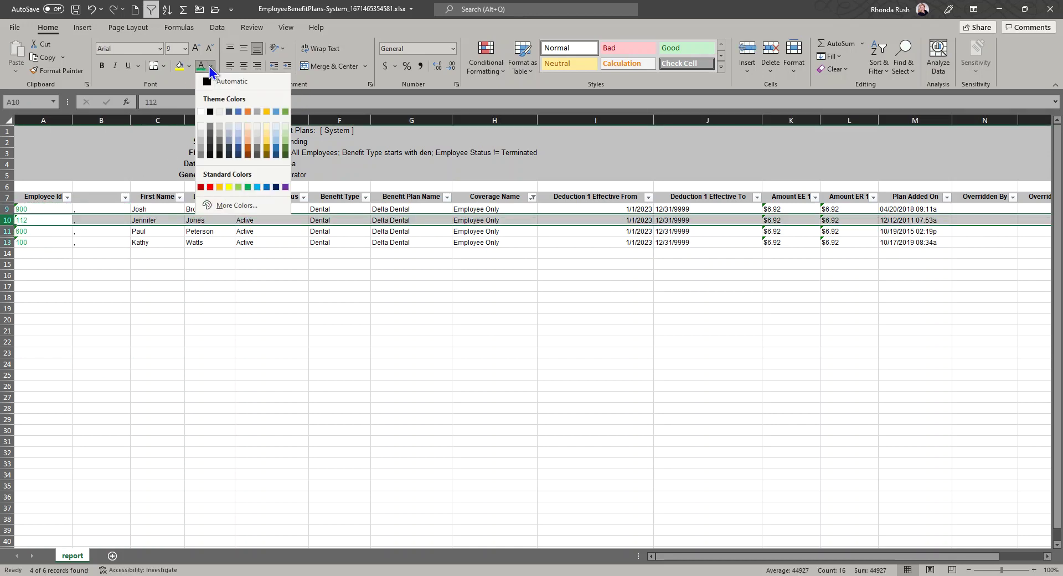
click(210, 187)
click(194, 340)
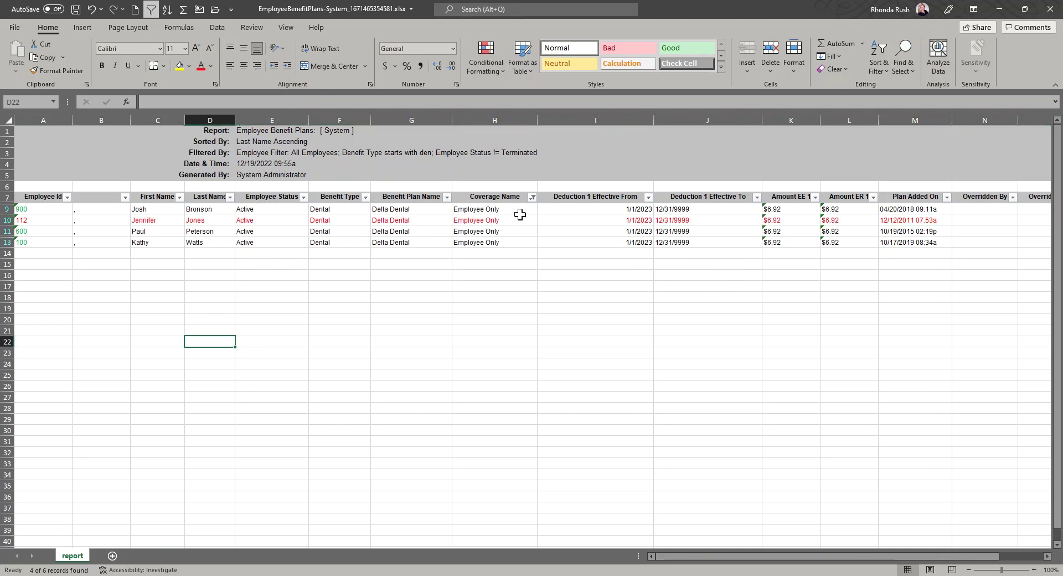
Filter Coverage Name to Employee Plus Family only and select the remaining employee's ID in A8.
click(533, 198)
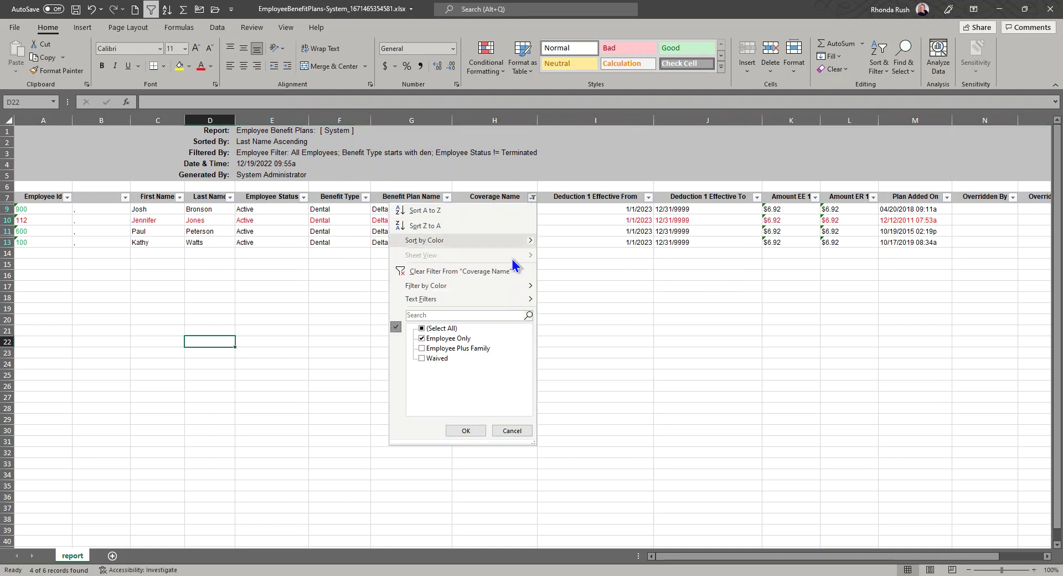
click(422, 339)
click(422, 349)
click(462, 431)
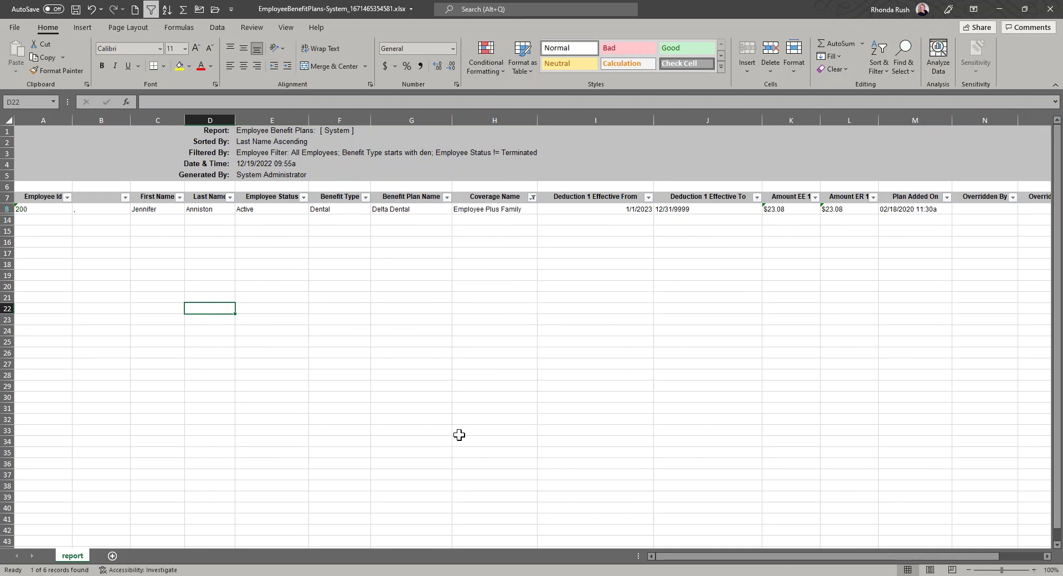
click(49, 209)
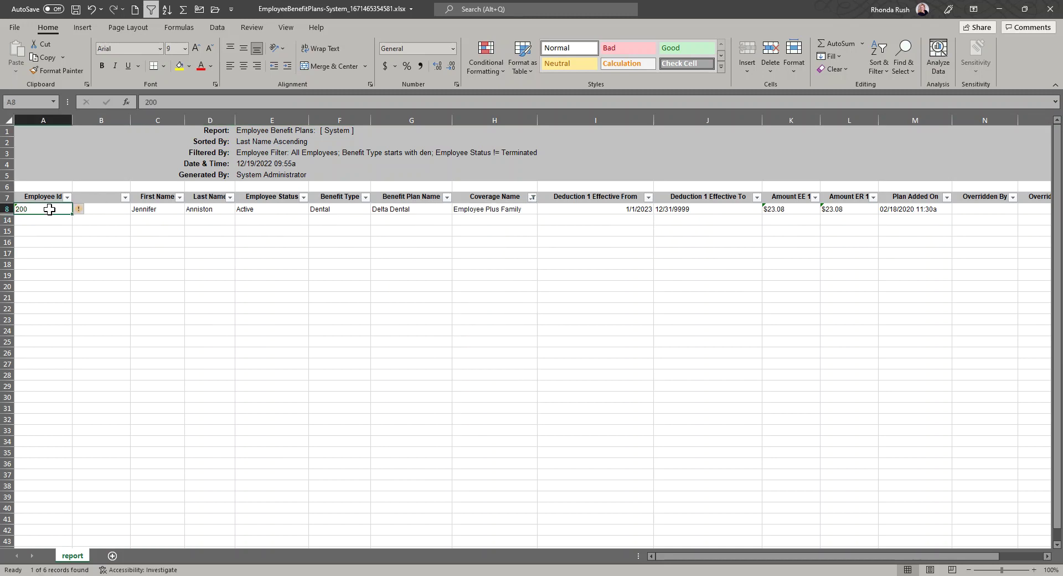
Start a new benefit plan entry and look up the Employee Plus Family employee by ID.
click(999, 9)
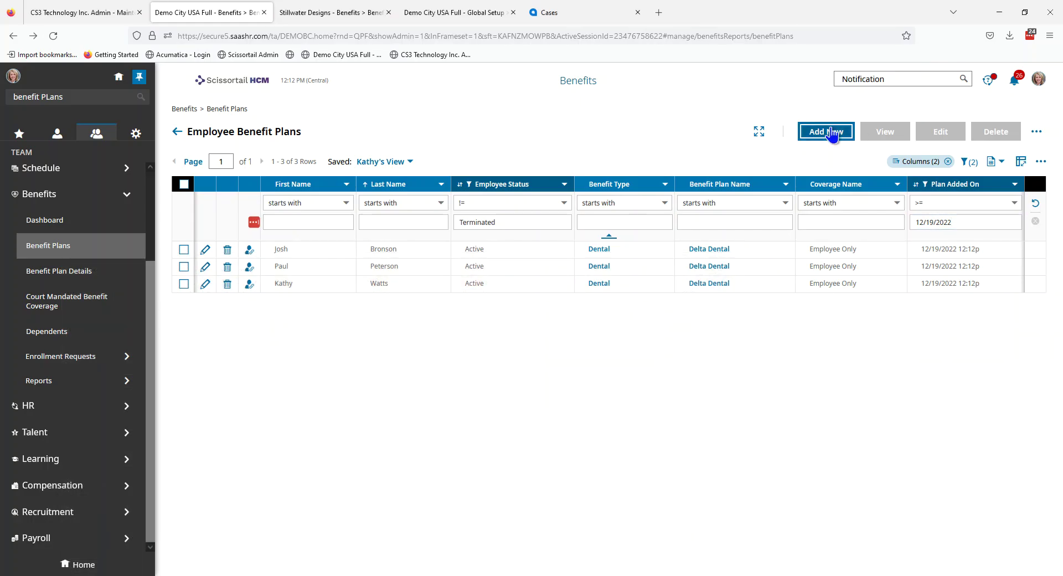
click(831, 133)
click(498, 314)
text(200)
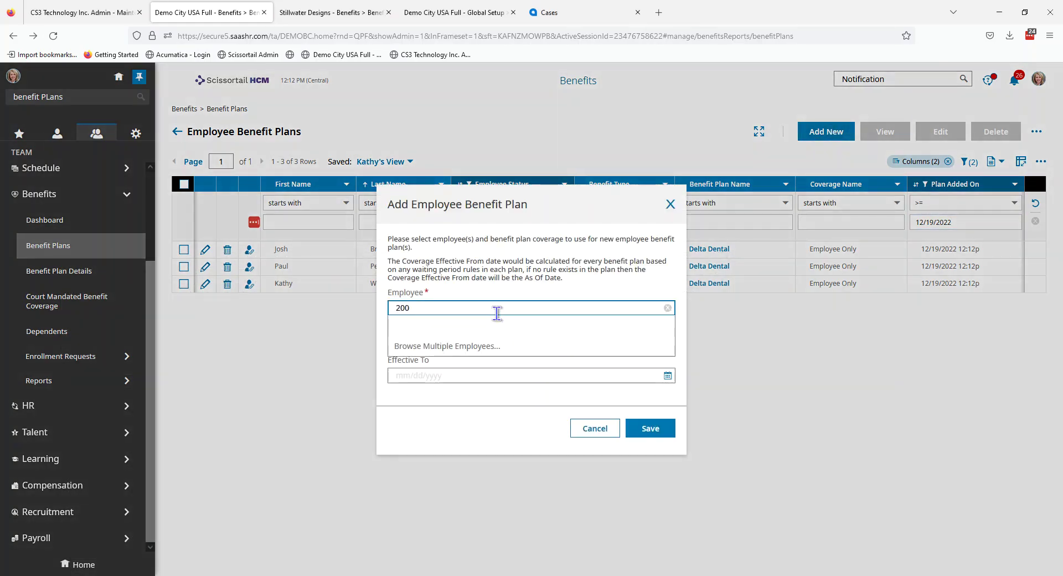
click(432, 368)
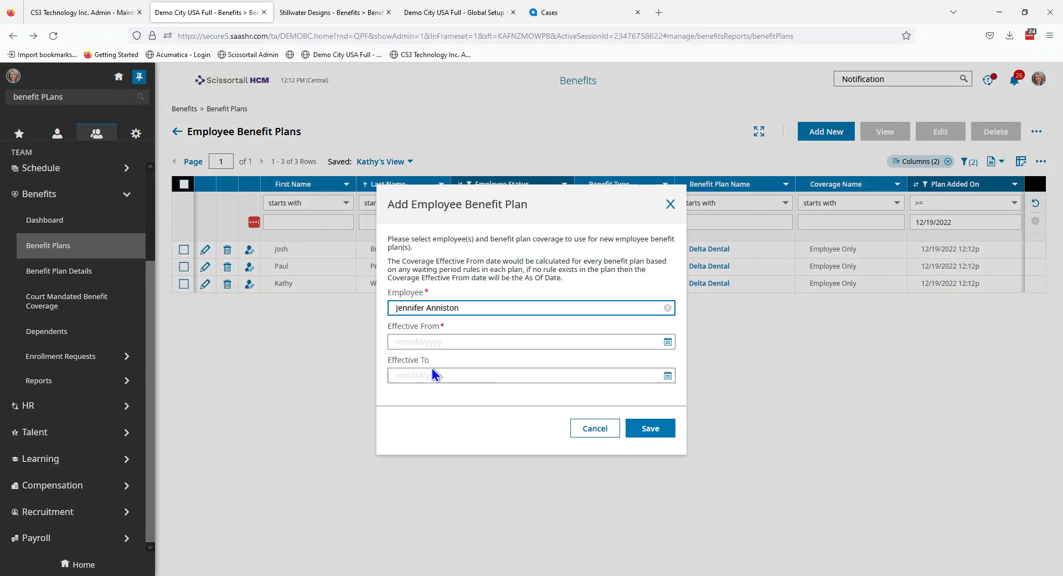
Save Delta Dental (Employee Plus Family) effective 01/01/2023, then return to the plans list, confirming Yes.
click(450, 340)
text(01/01/2023)
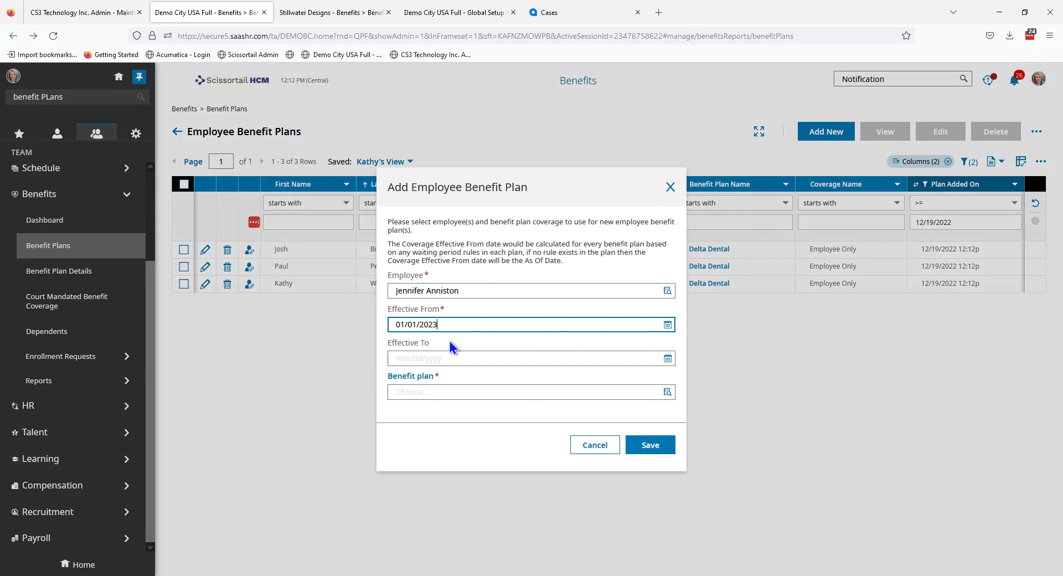
click(454, 392)
text(dental)
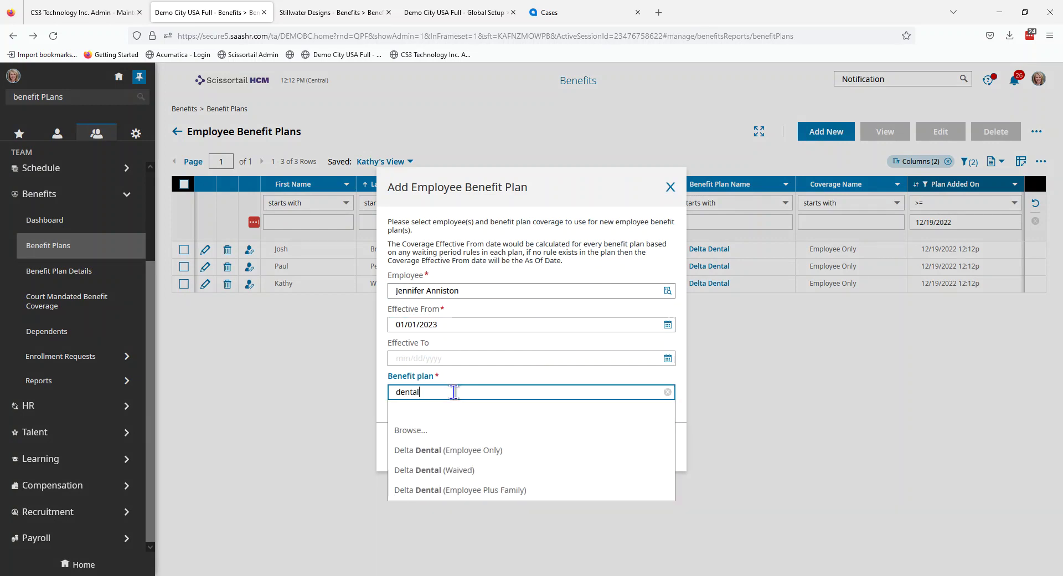
click(499, 490)
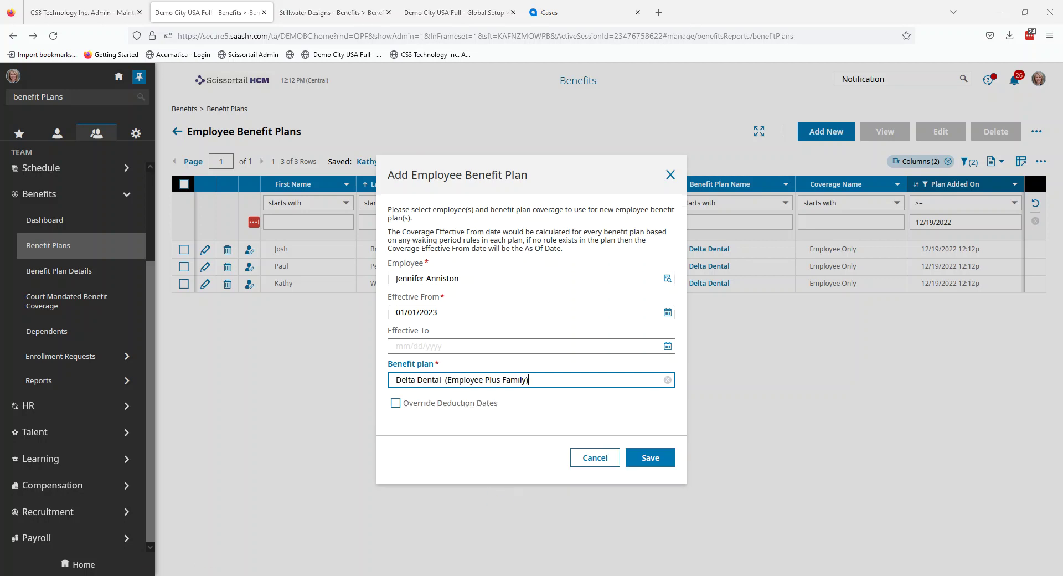
click(99, 547)
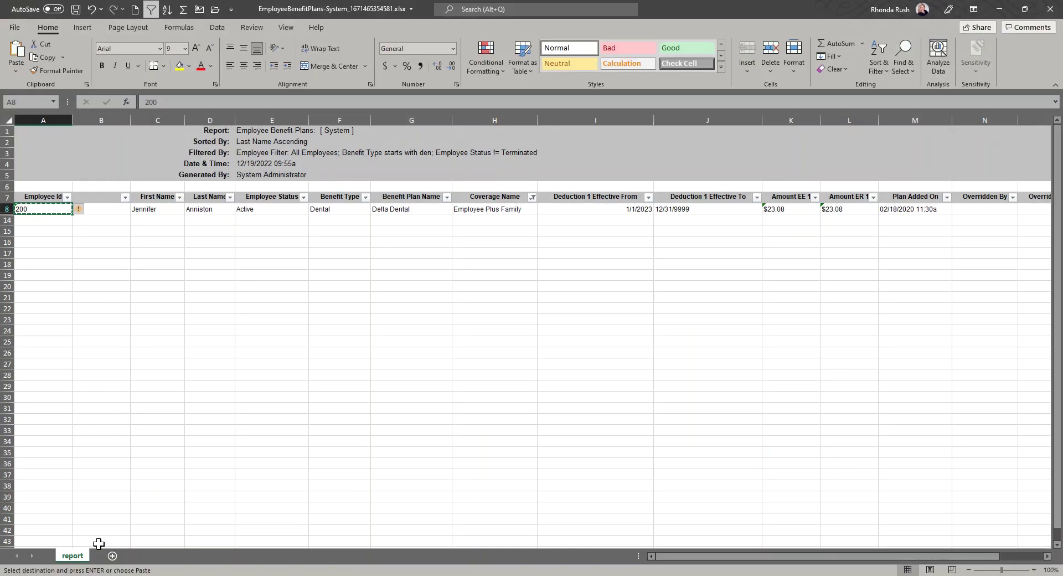
click(999, 9)
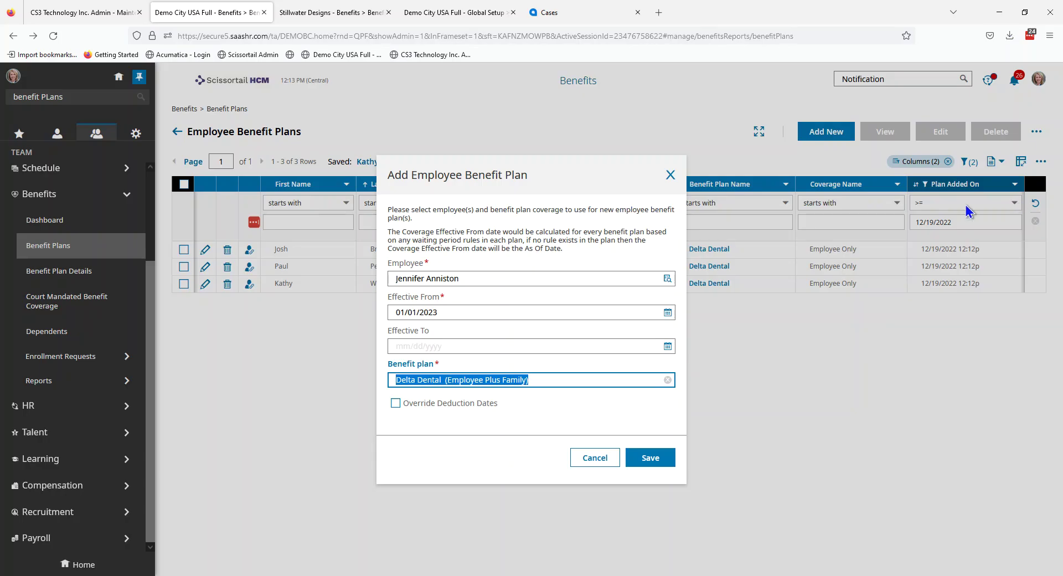
click(649, 457)
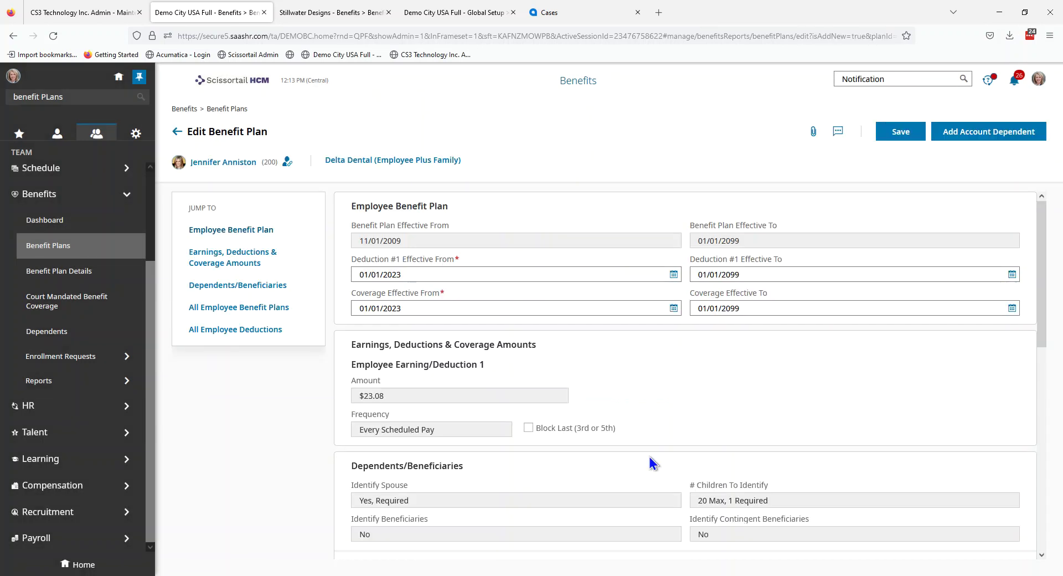
click(175, 133)
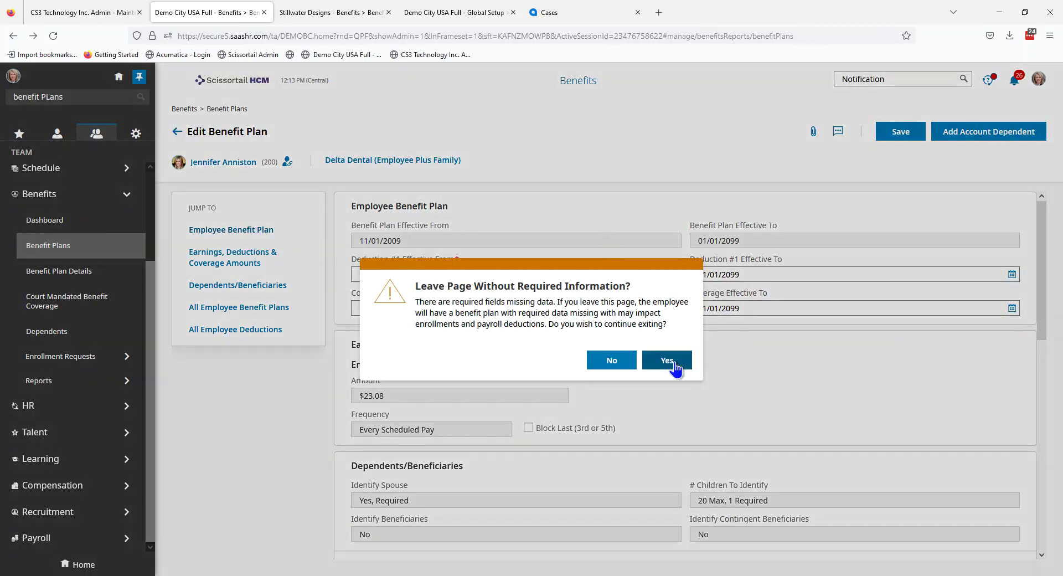
click(667, 361)
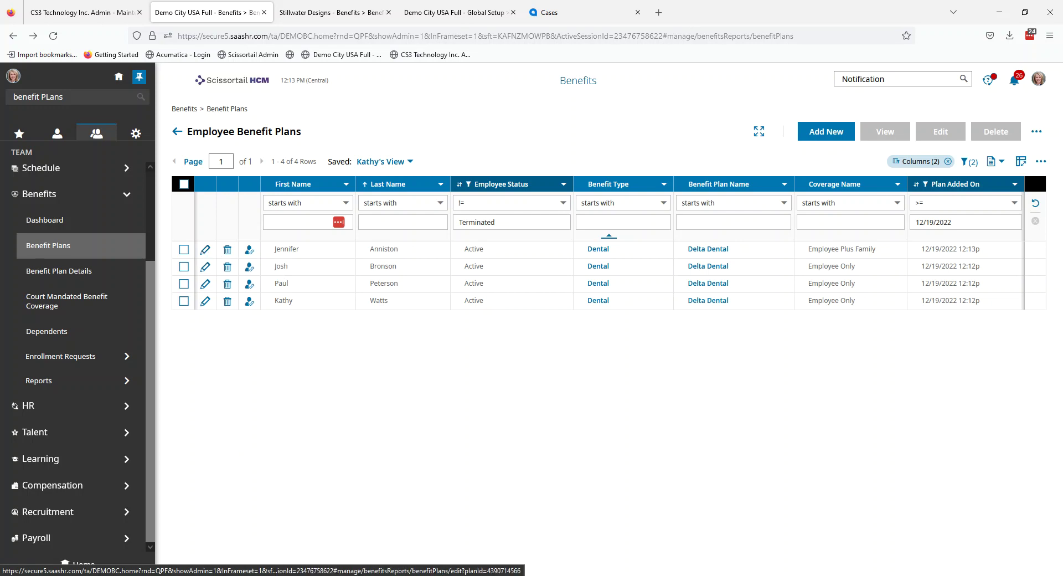
In the Excel report, turn the finished employee's ID in A8 green.
mouse_move(148, 575)
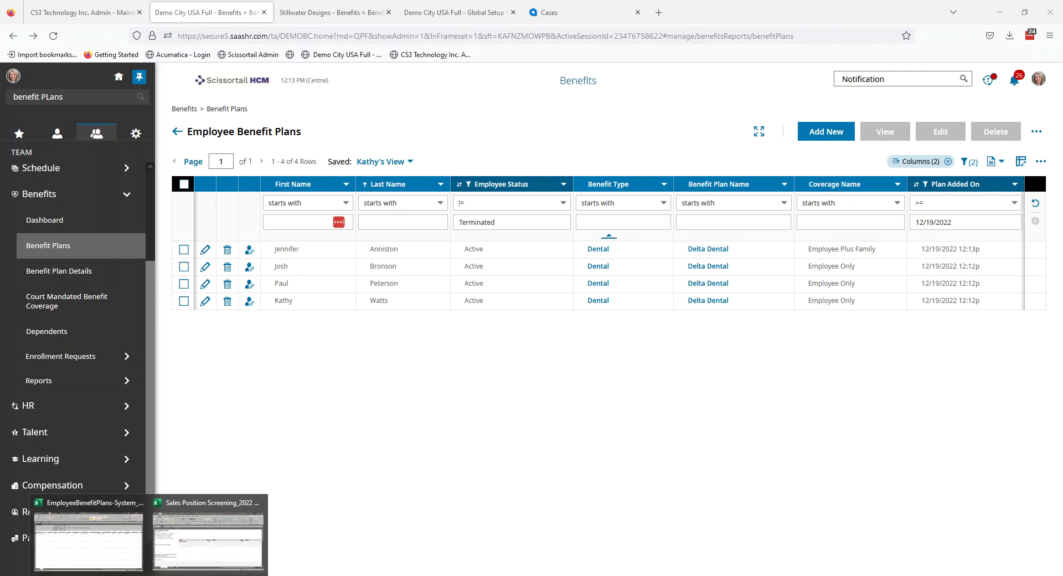
click(106, 545)
click(548, 441)
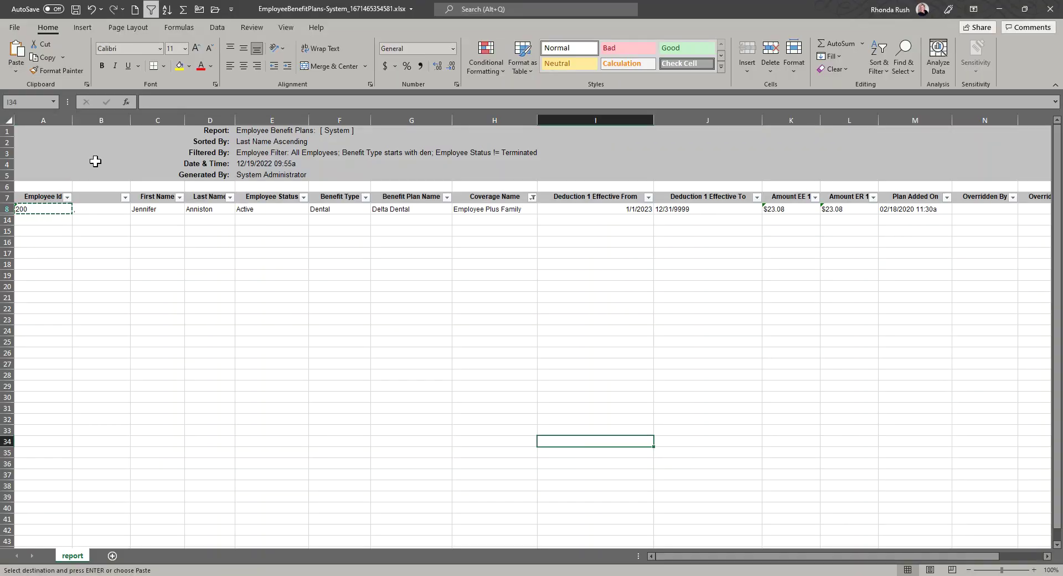
click(210, 66)
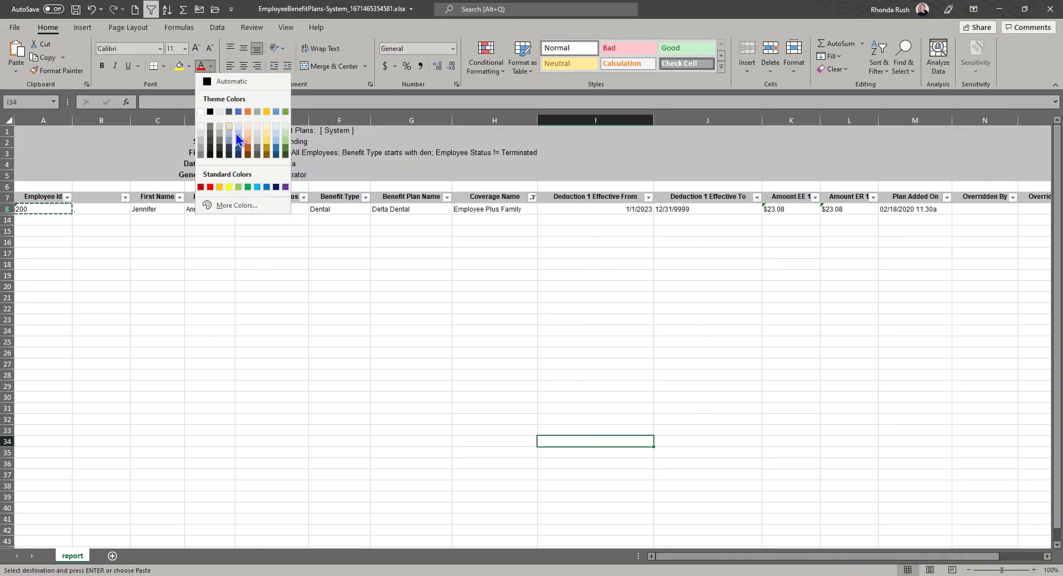
click(247, 186)
click(47, 211)
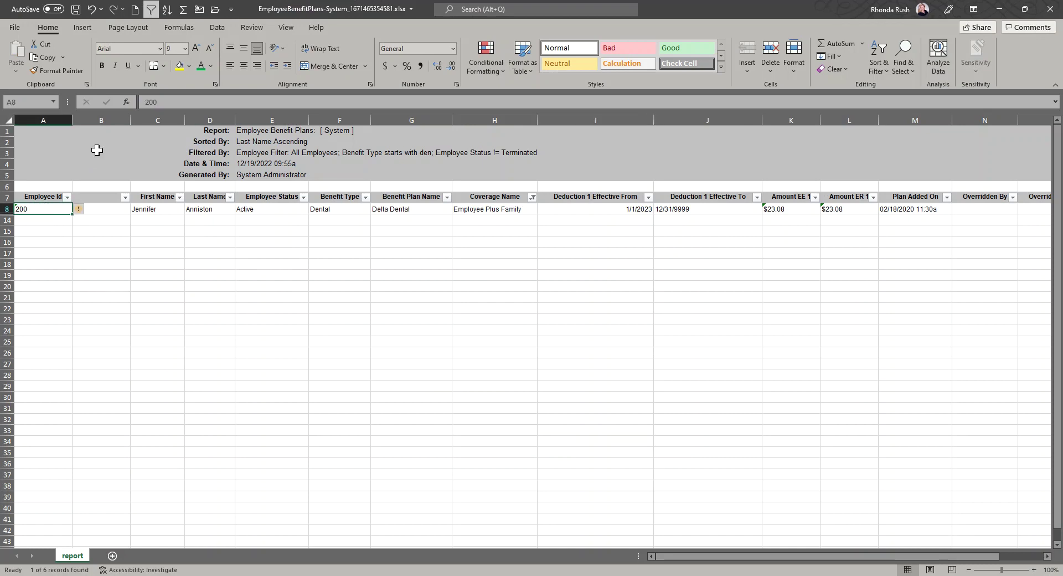
click(201, 66)
click(101, 364)
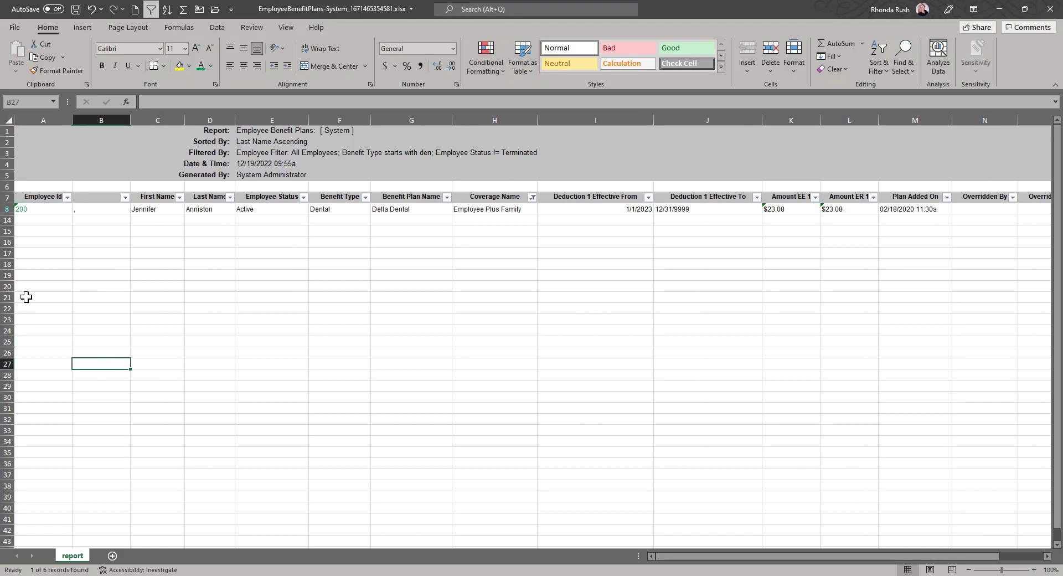
Filter Coverage Name to Waived only, select the Waived employee's ID in A12, and return to the browser.
click(532, 197)
click(422, 348)
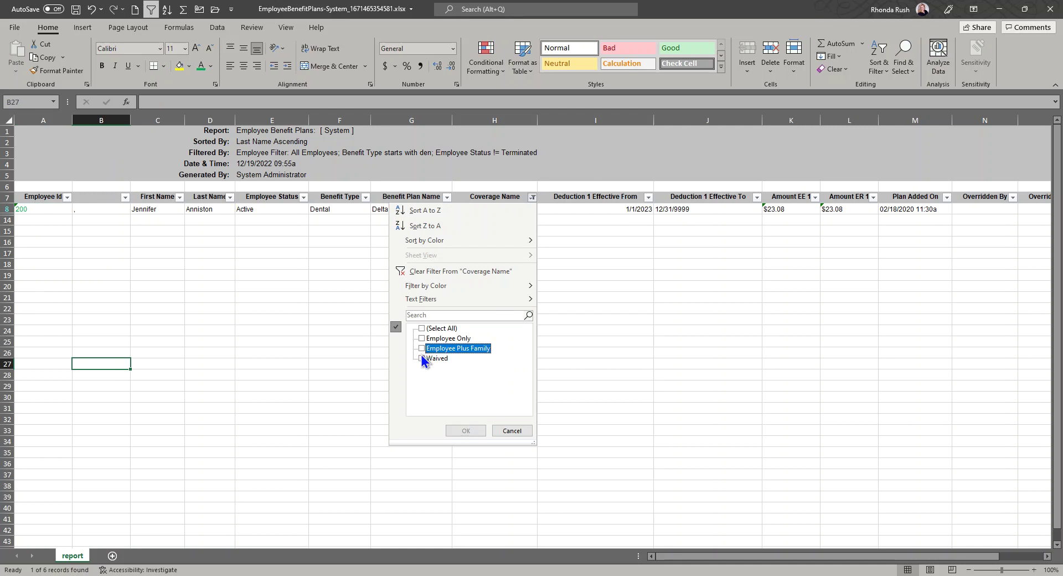
click(421, 359)
click(466, 431)
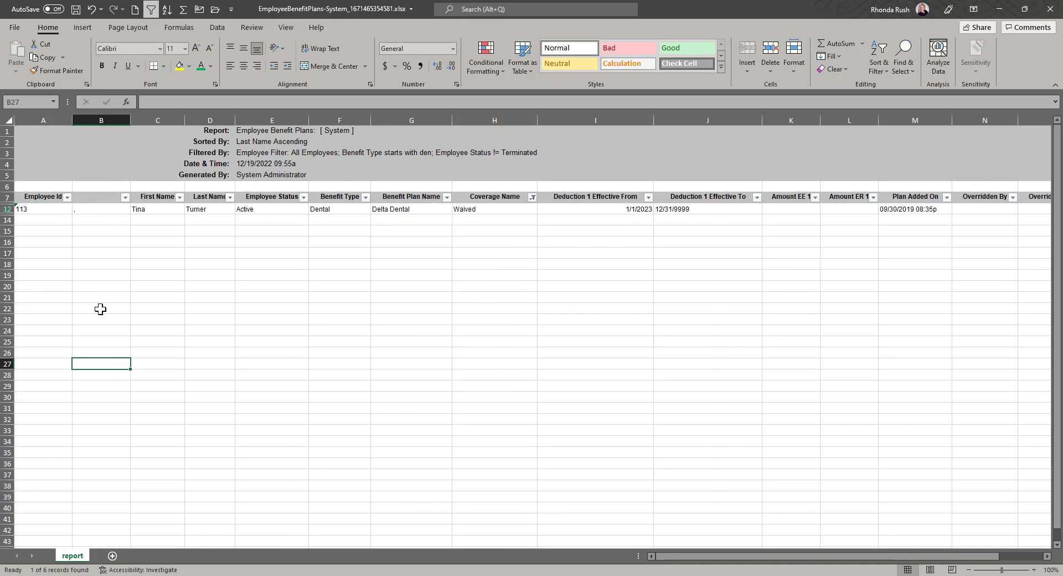
click(46, 210)
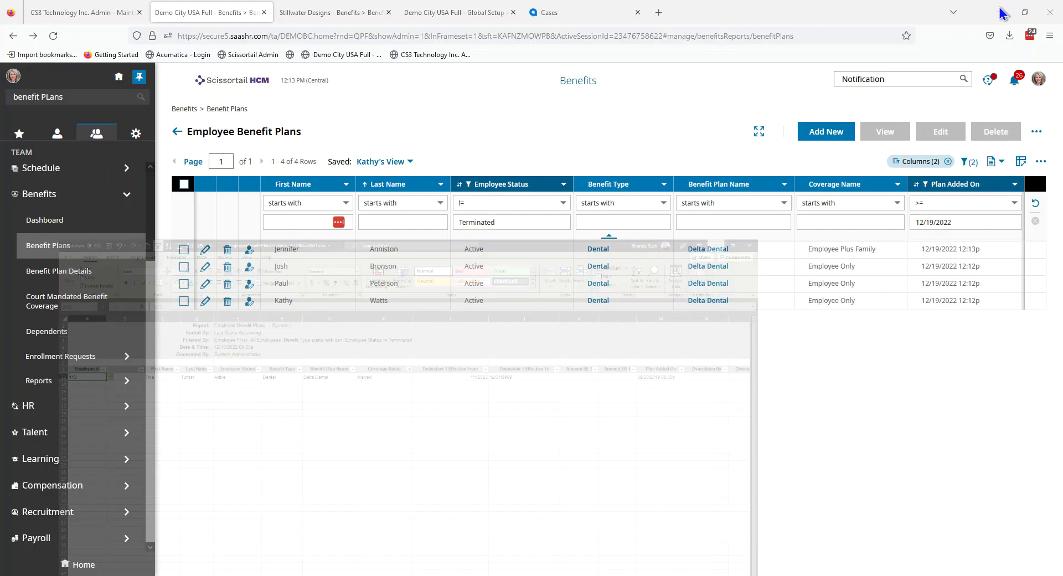
click(998, 9)
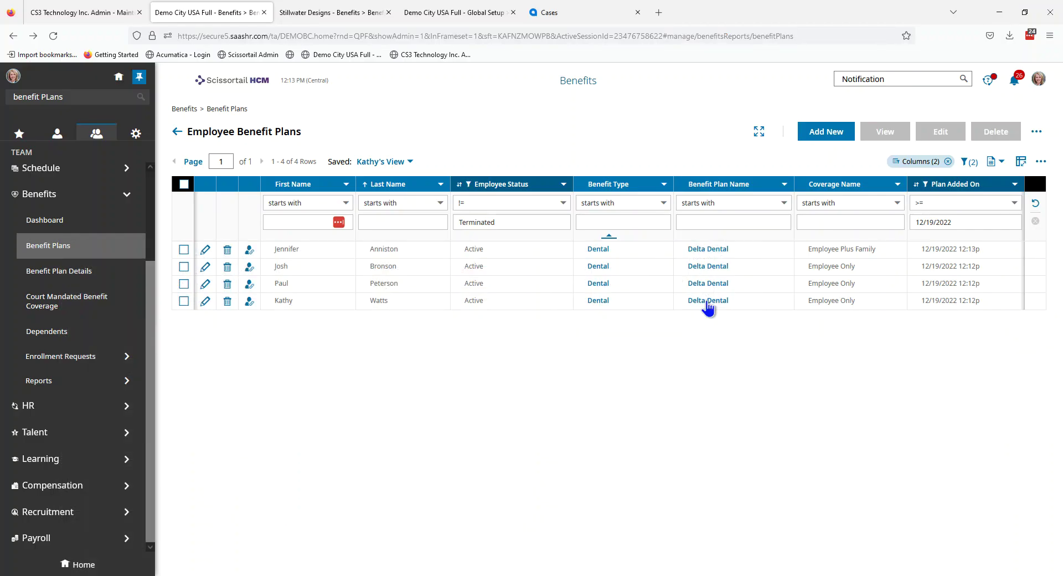
Start a new benefit plan for employee 113, effective from 01/01/2023.
click(812, 132)
click(458, 309)
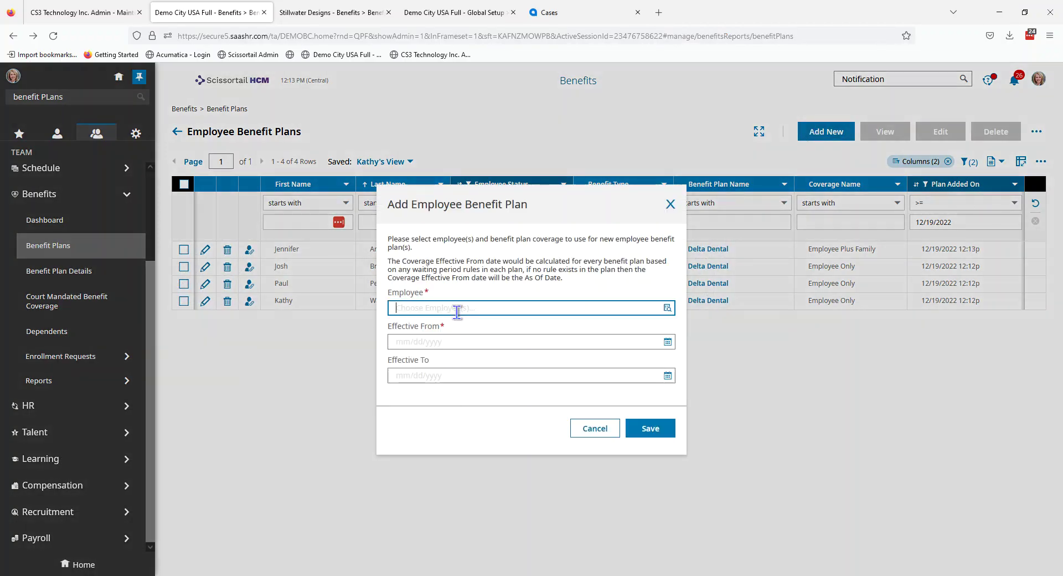
text(113)
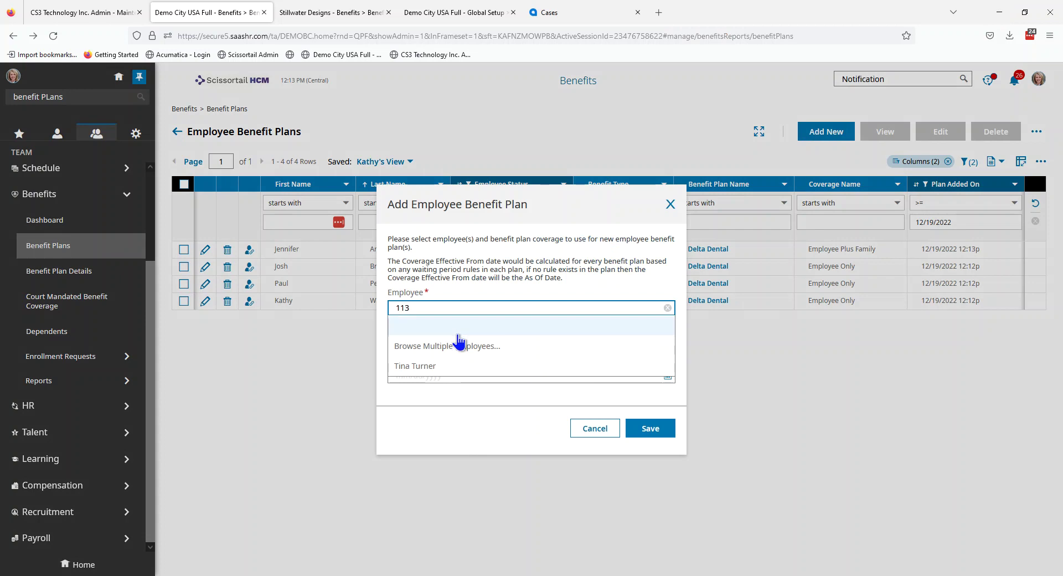
click(421, 369)
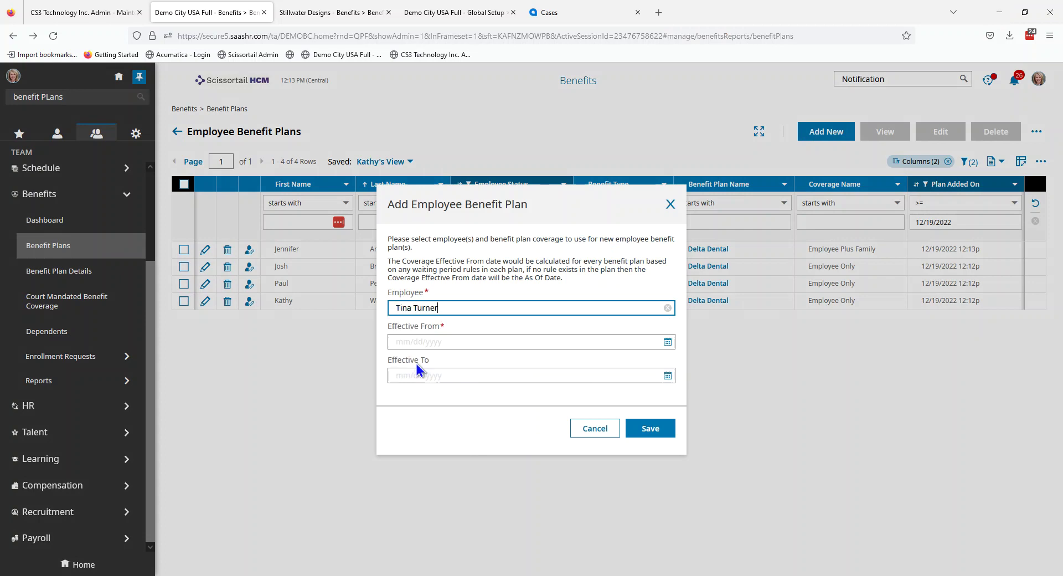
click(435, 339)
text(01/01/2023)
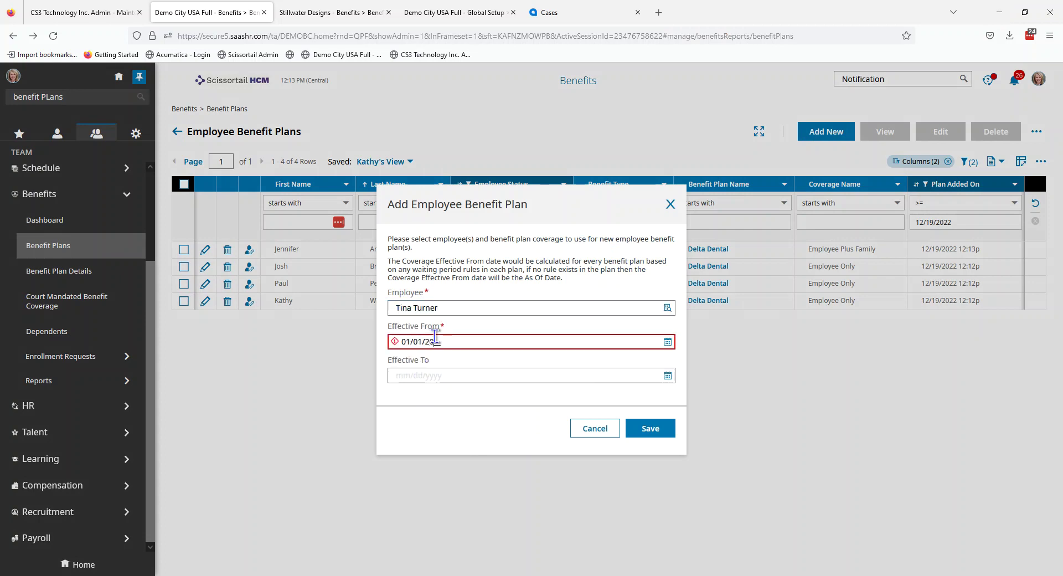
Search 'dental' and select the Delta Dental (Waived) plan.
click(430, 390)
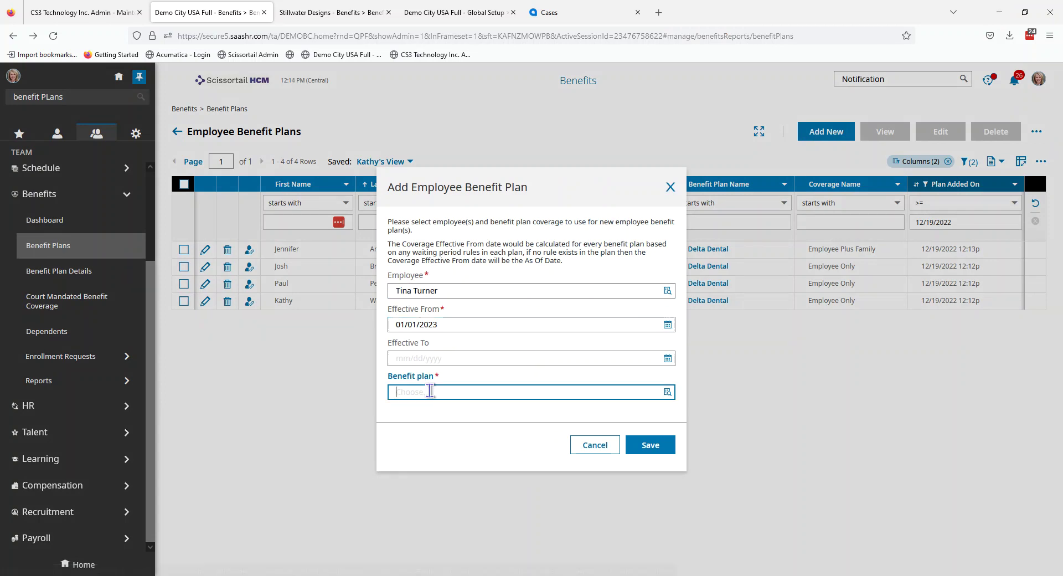
text(wai)
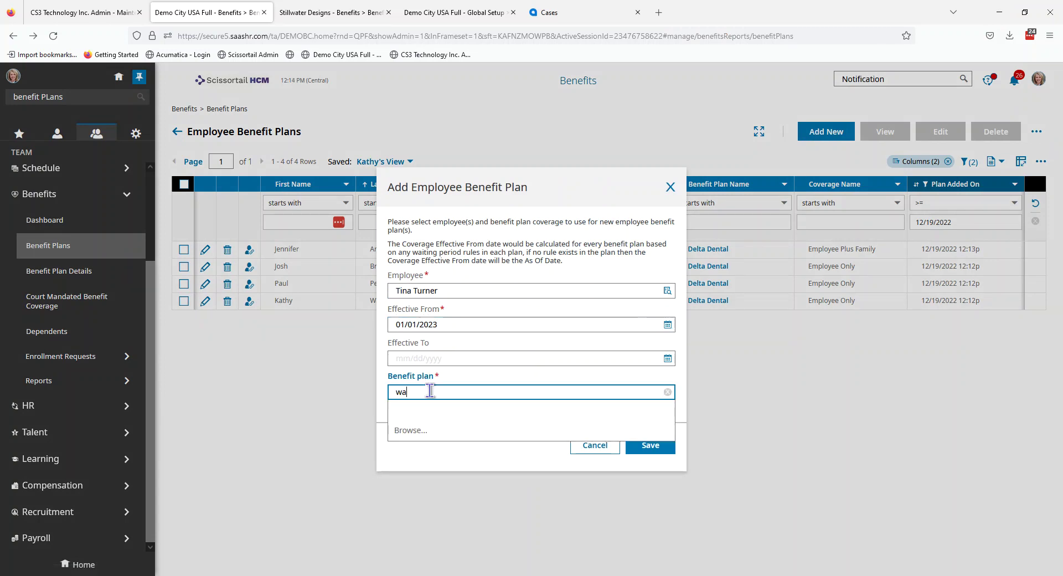
key(BackSpace)
key(BackSpace)
text(dental)
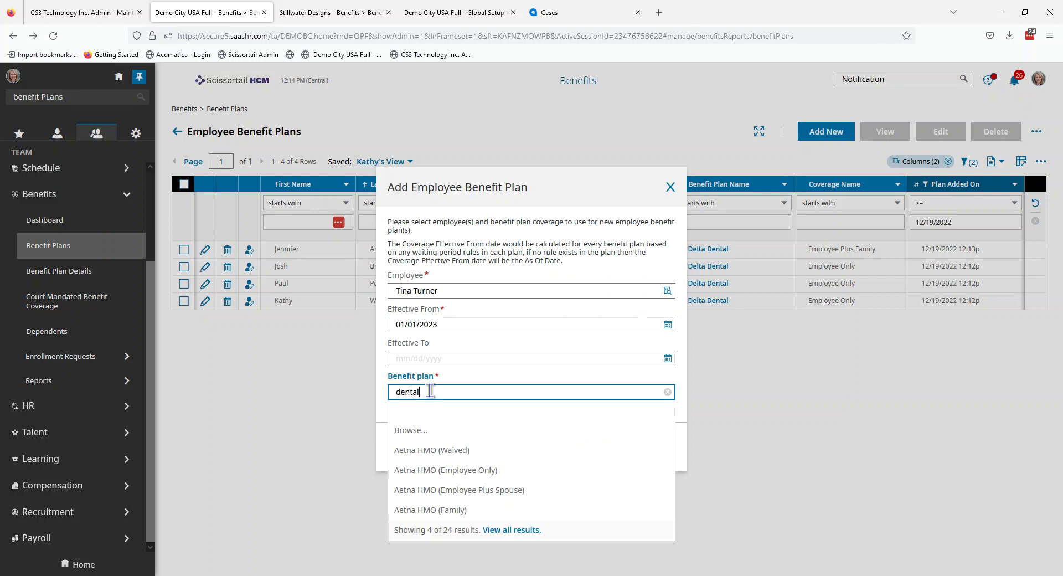
click(434, 450)
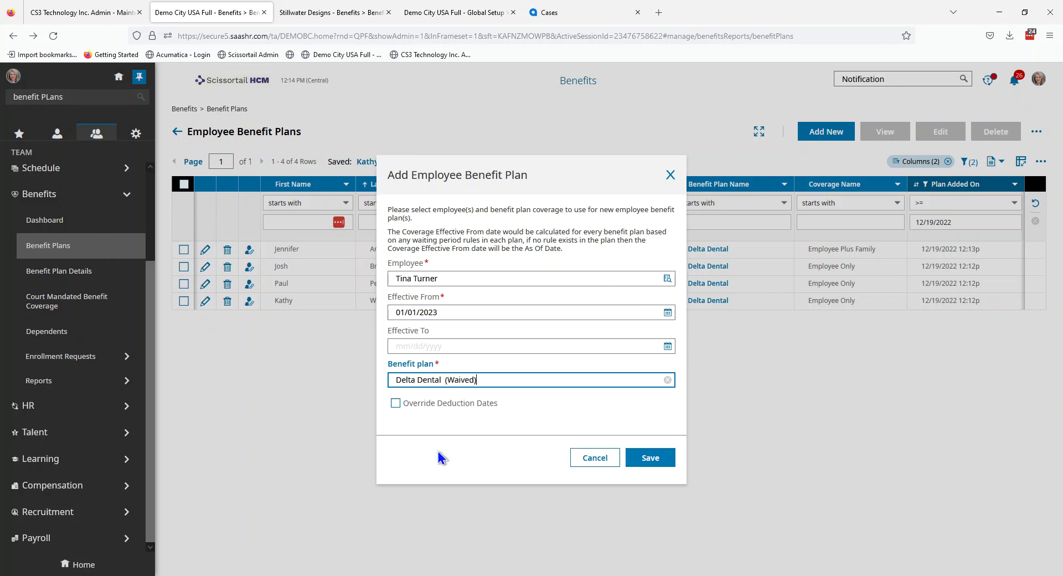
Save the waived dental plan and its details, then return to the five-row plans list.
click(653, 459)
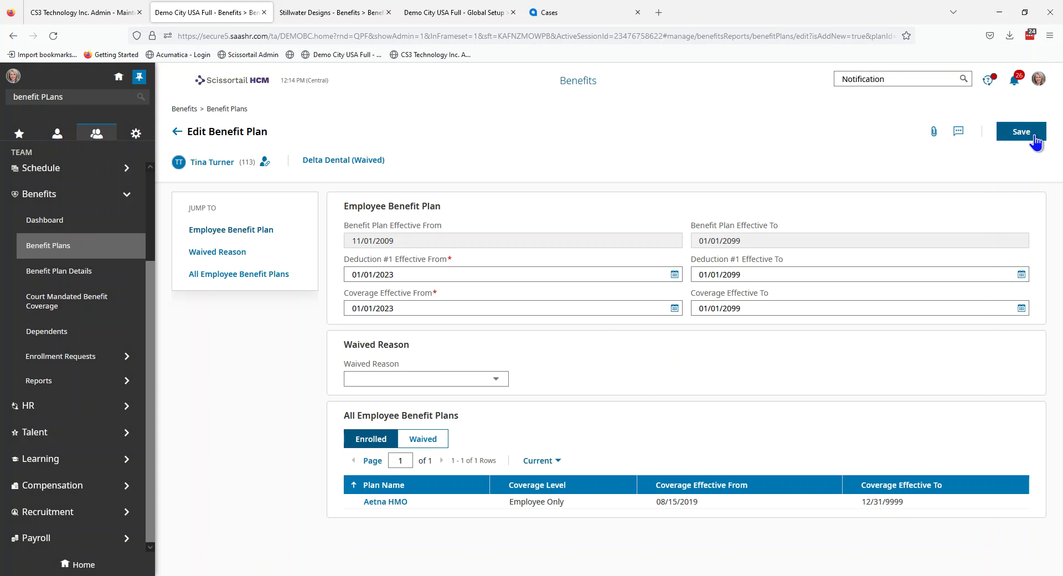
click(1031, 143)
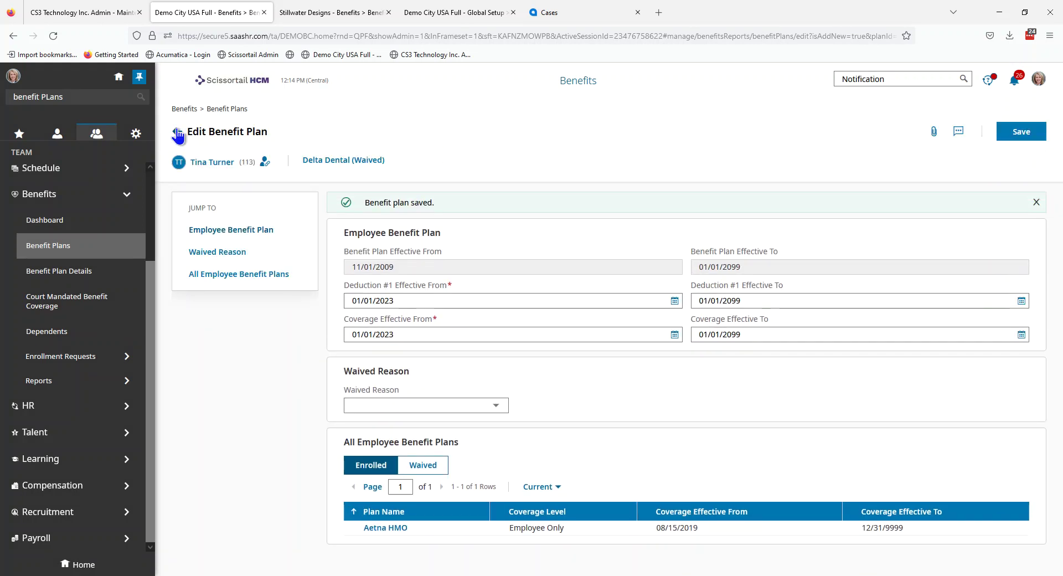
click(177, 132)
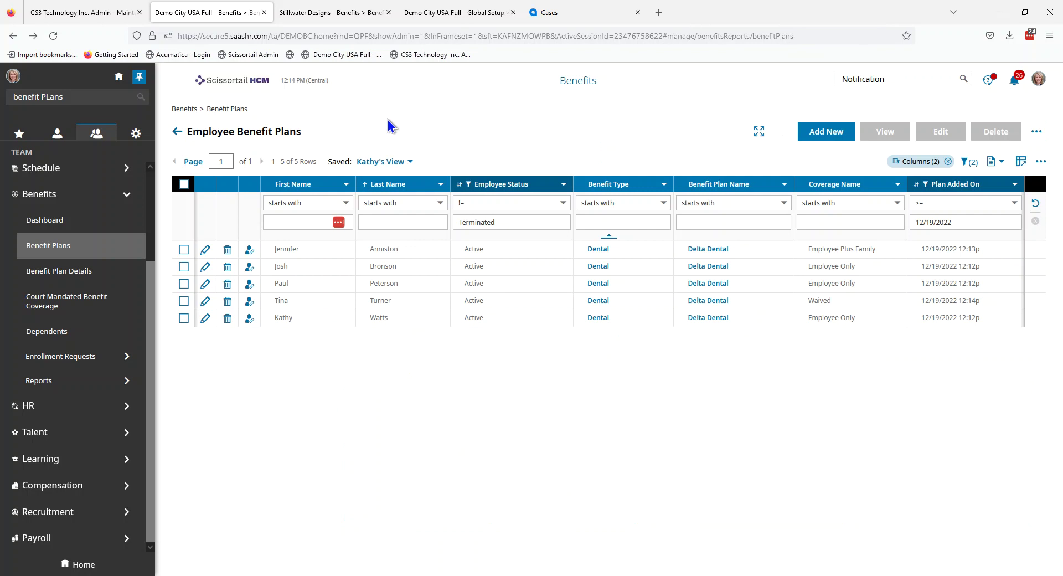